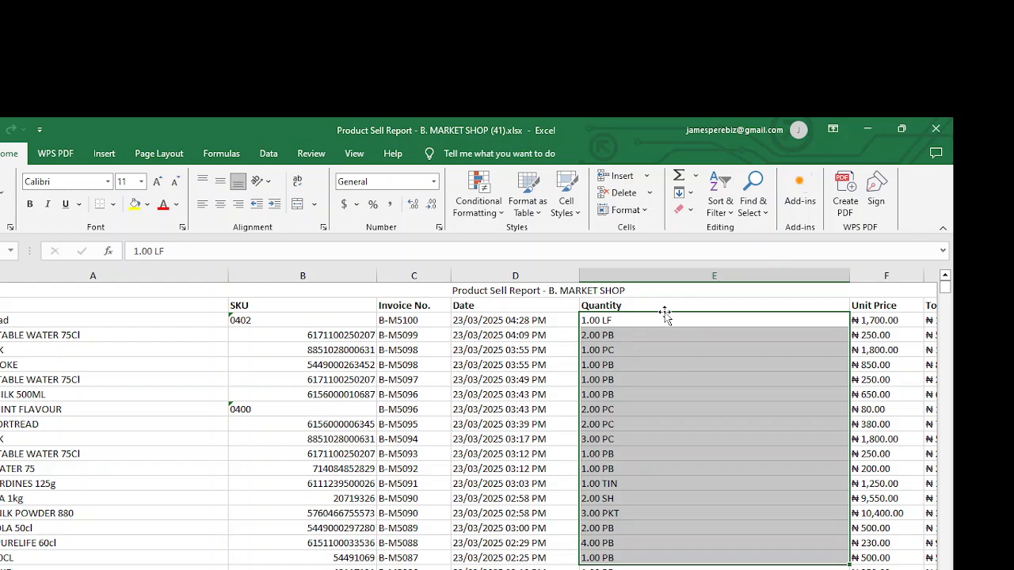
# Examine the Quantity column entries to compare the different unit suffixes attached to the numbers
pyautogui.click(616, 319)
pyautogui.moveTo(617, 319); pyautogui.dragTo(621, 498)
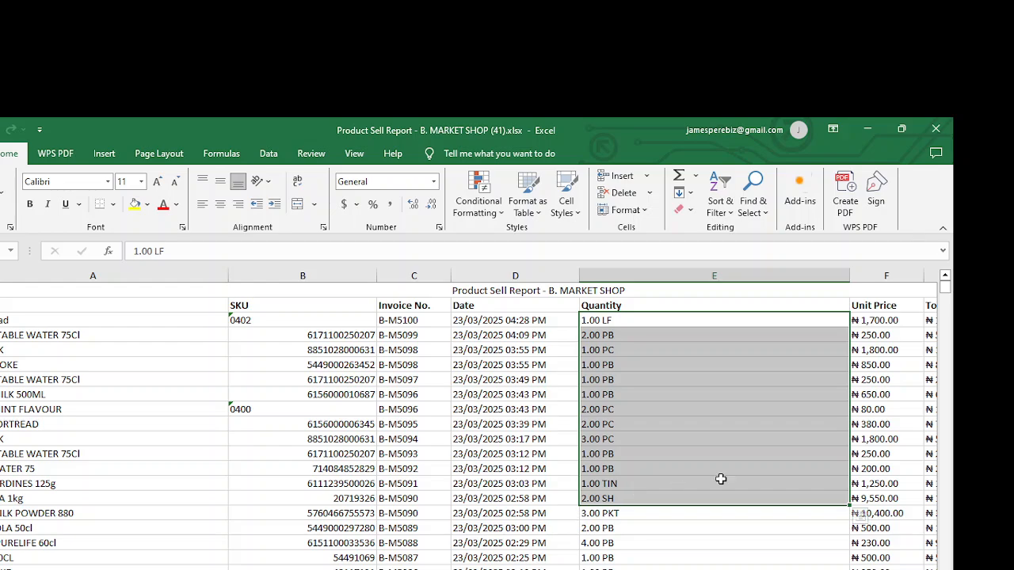
pyautogui.click(609, 318)
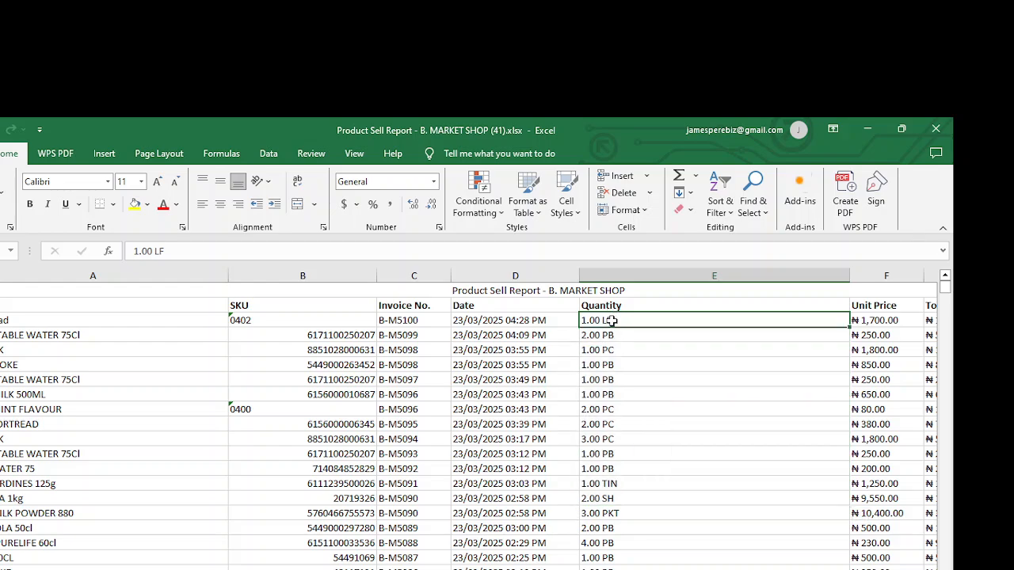
pyautogui.moveTo(610, 334); pyautogui.dragTo(627, 441)
pyautogui.click(624, 338)
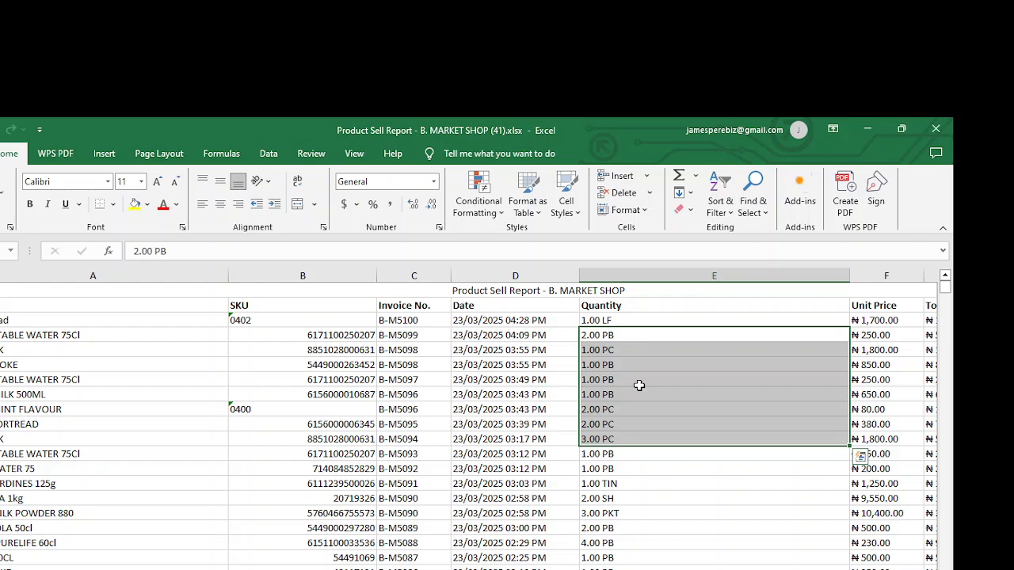
pyautogui.click(622, 320)
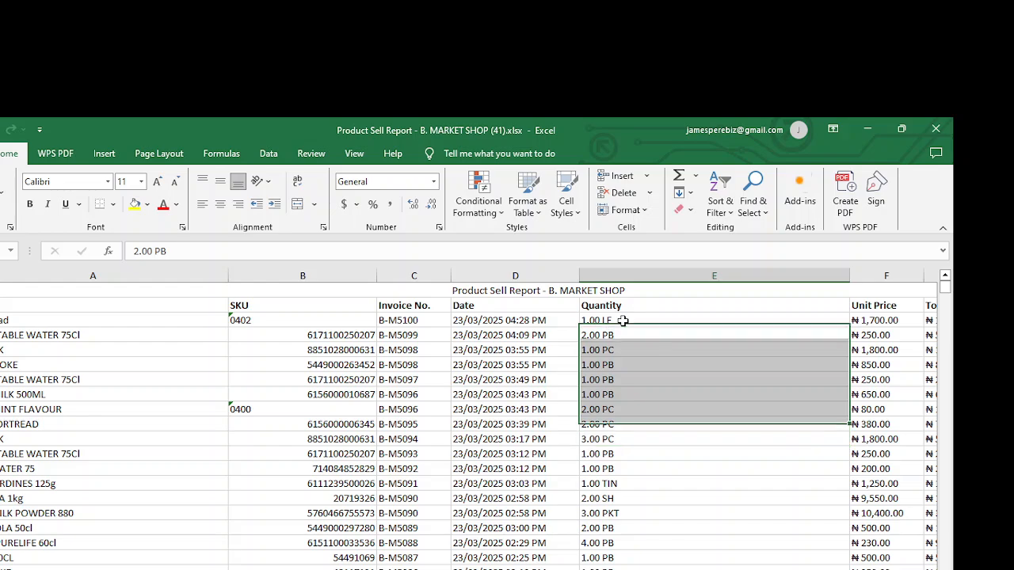
pyautogui.click(623, 335)
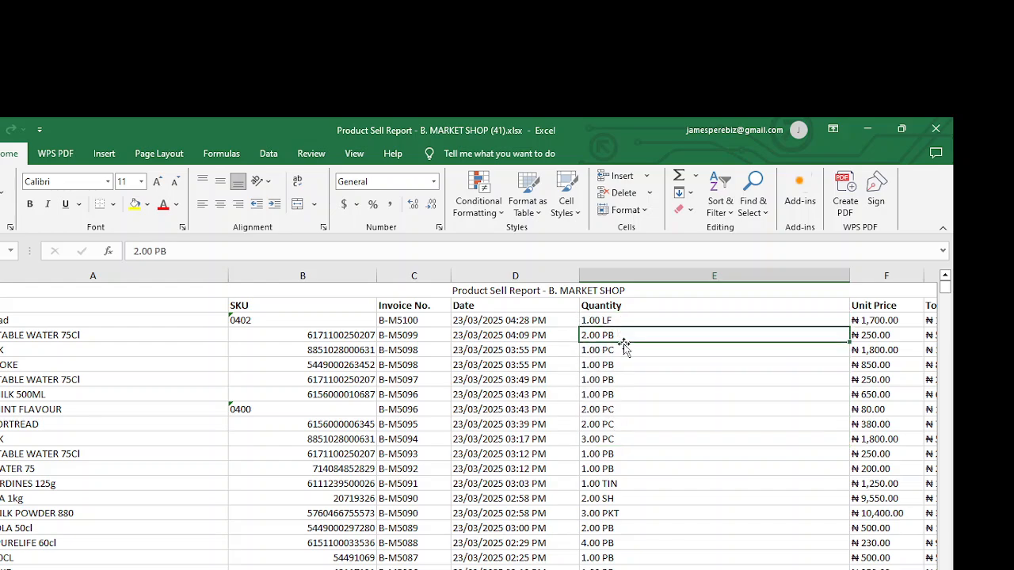
pyautogui.click(623, 350)
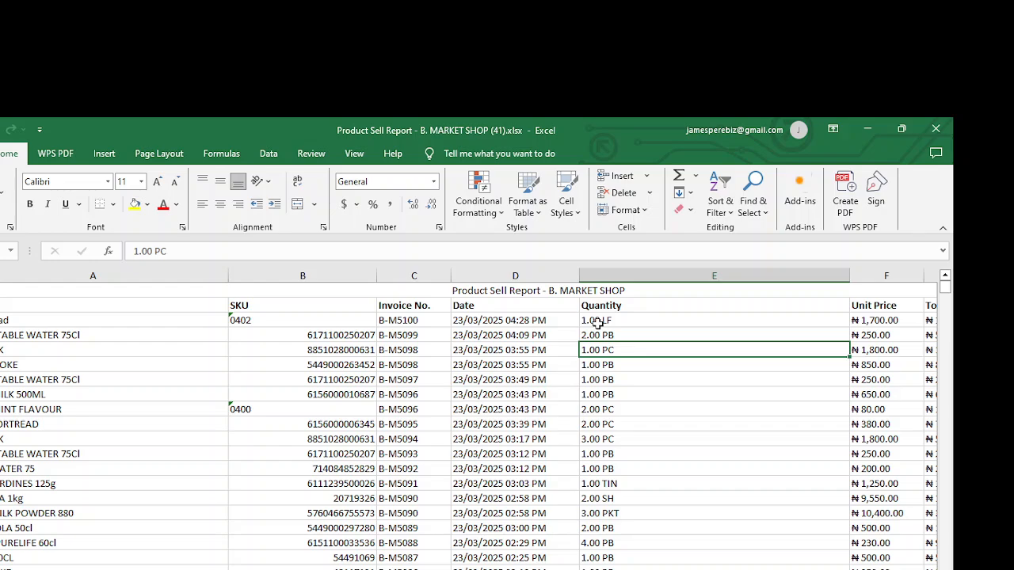
pyautogui.press('Up')
pyautogui.press('Up')
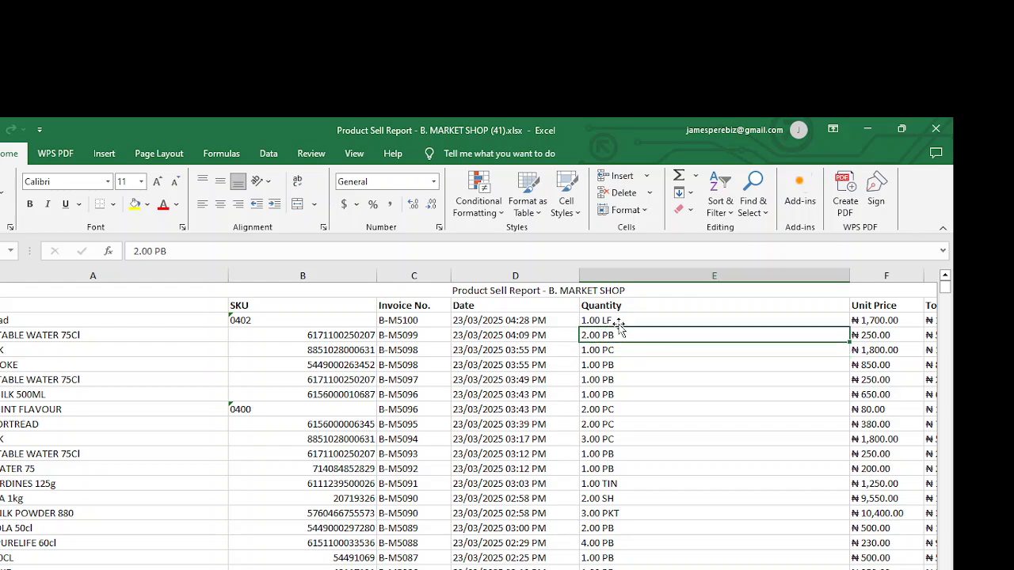
pyautogui.click(623, 347)
pyautogui.click(626, 370)
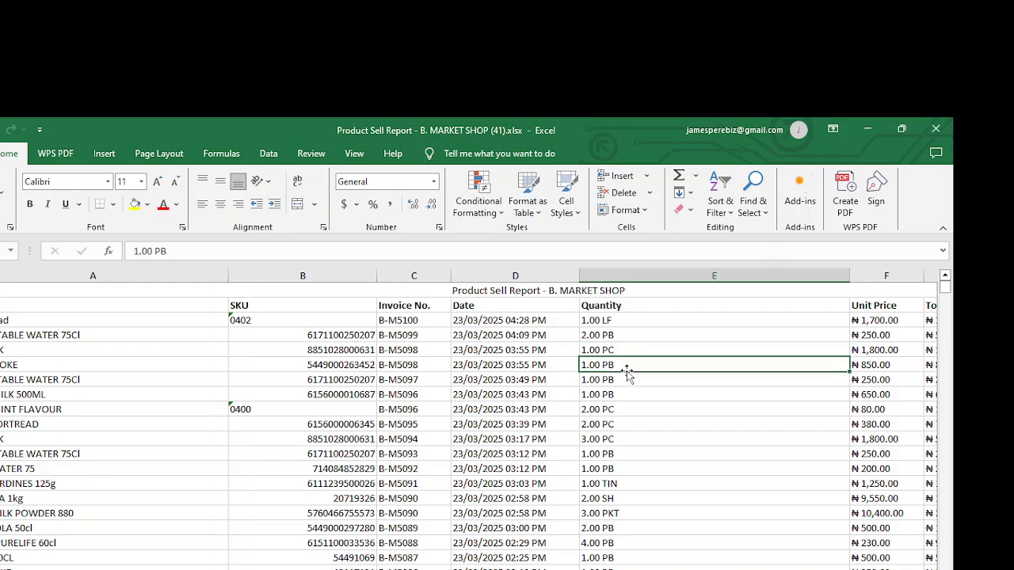
pyautogui.moveTo(655, 317); pyautogui.dragTo(646, 469)
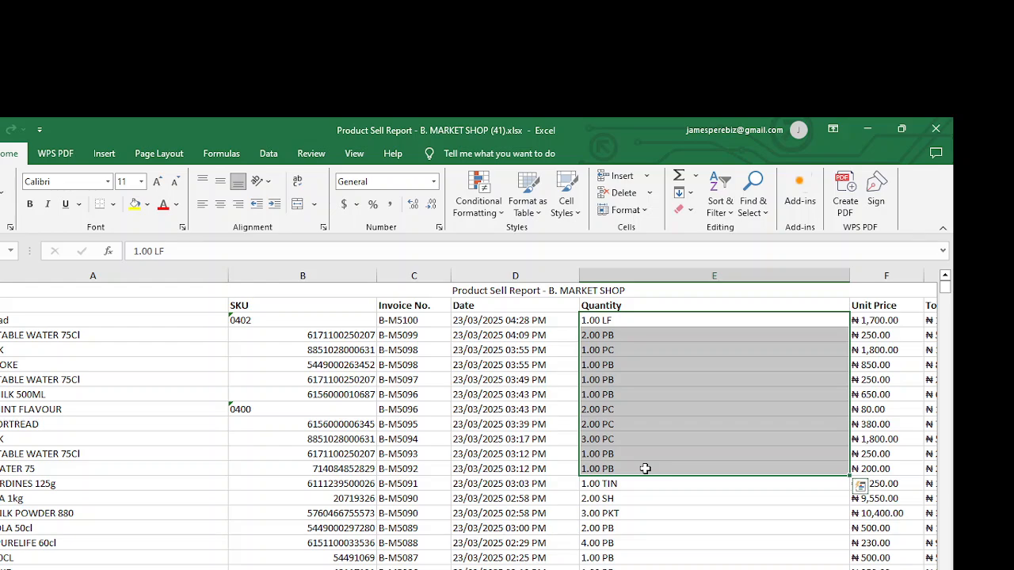
pyautogui.click(727, 422)
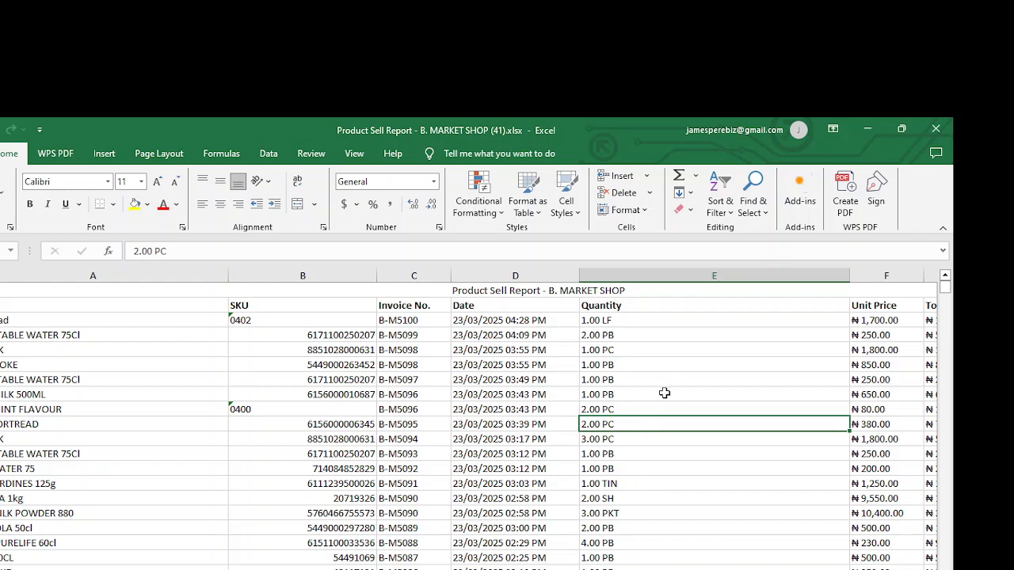
# Replace every "LF" in the whole Quantity column with nothing using Find and Replace
pyautogui.click(648, 275)
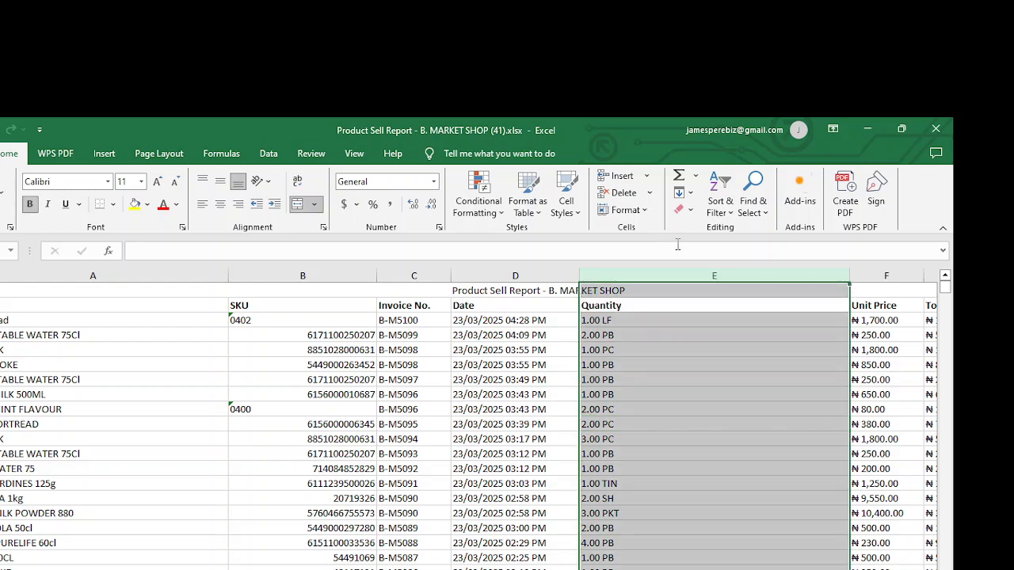
pyautogui.click(765, 214)
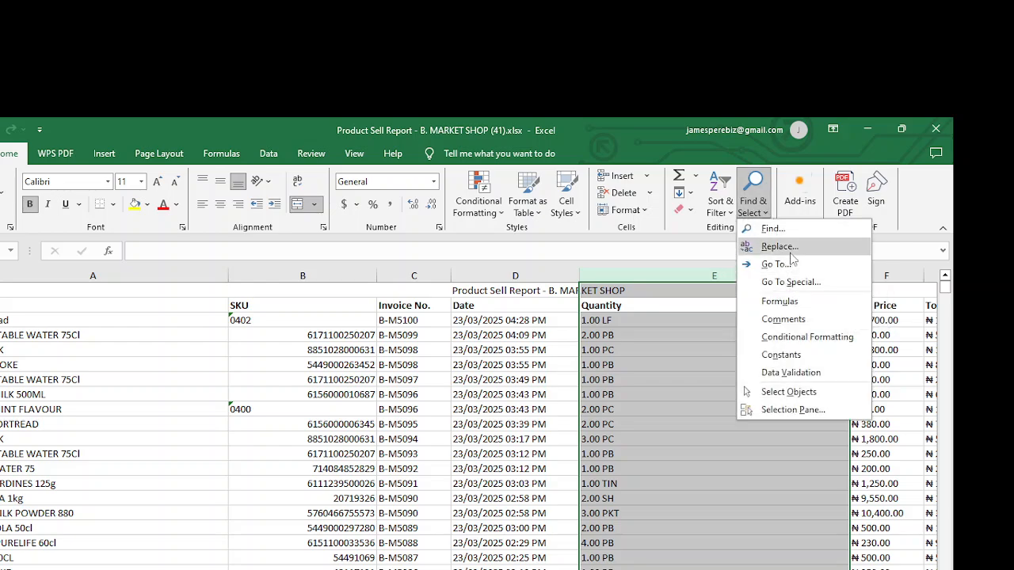
pyautogui.click(789, 250)
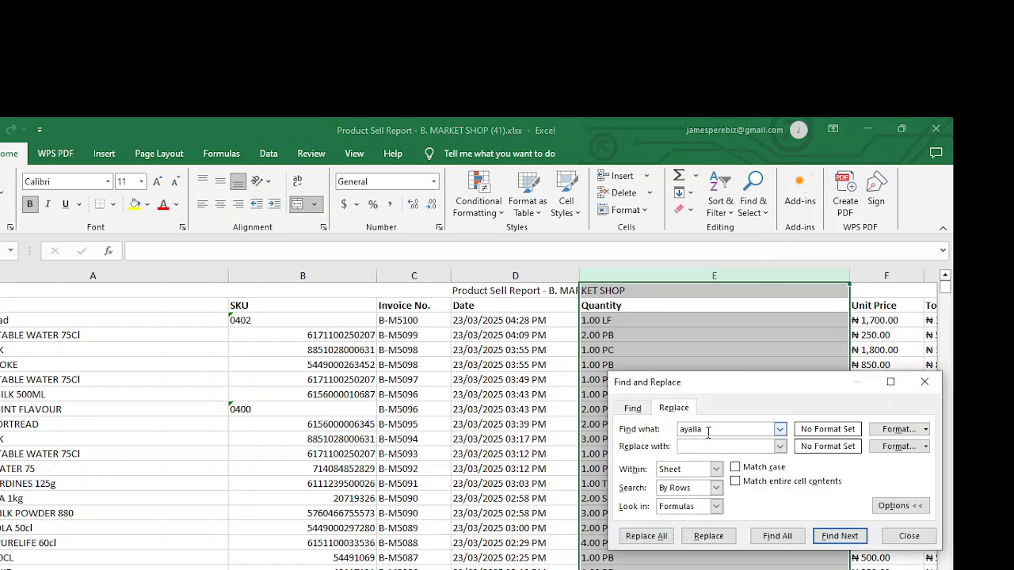
pyautogui.press('BackSpace')
pyautogui.press('BackSpace')
pyautogui.press('BackSpace')
pyautogui.press('BackSpace')
pyautogui.press('BackSpace')
pyautogui.press('BackSpace')
pyautogui.write('LF')
pyautogui.click(698, 447)
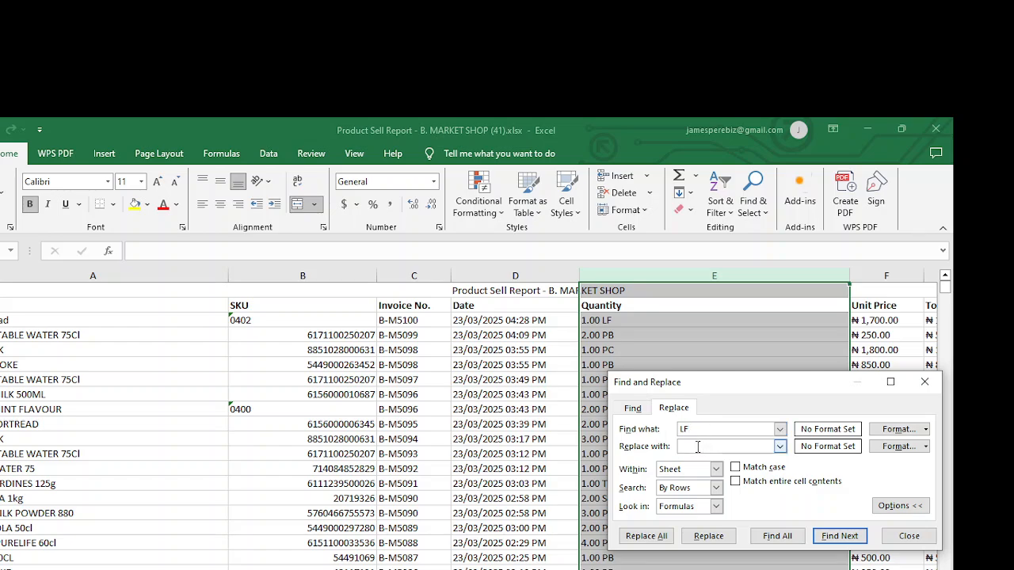
pyautogui.click(648, 539)
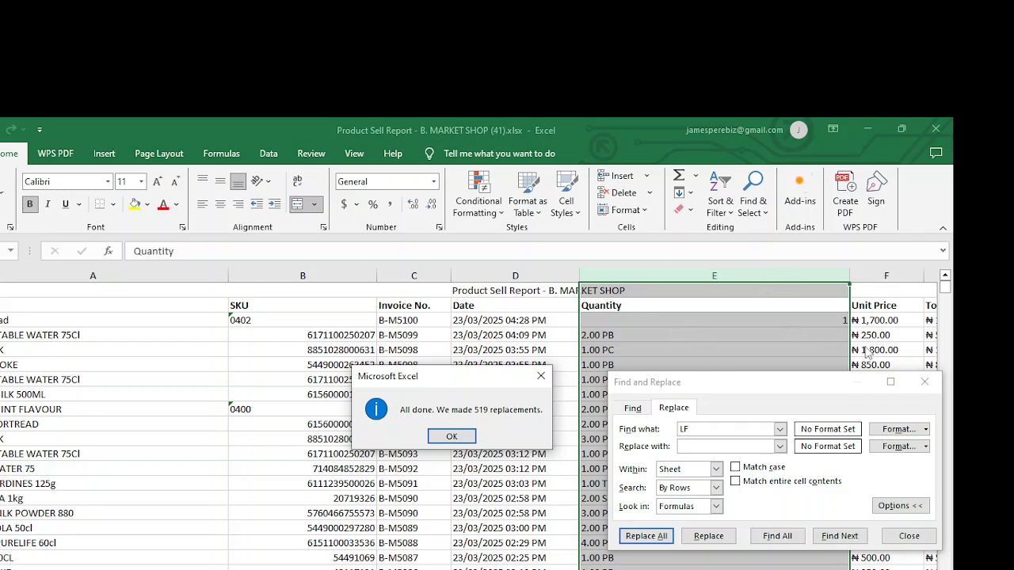
pyautogui.click(452, 437)
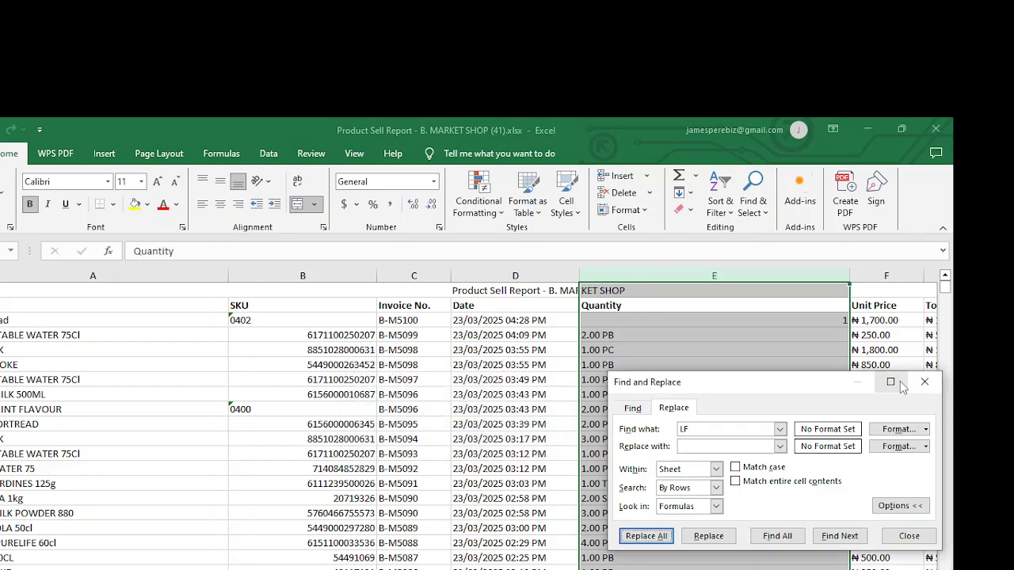
pyautogui.click(924, 384)
# Check the first Quantity cell and the cells below that have other unit suffixes
pyautogui.click(831, 324)
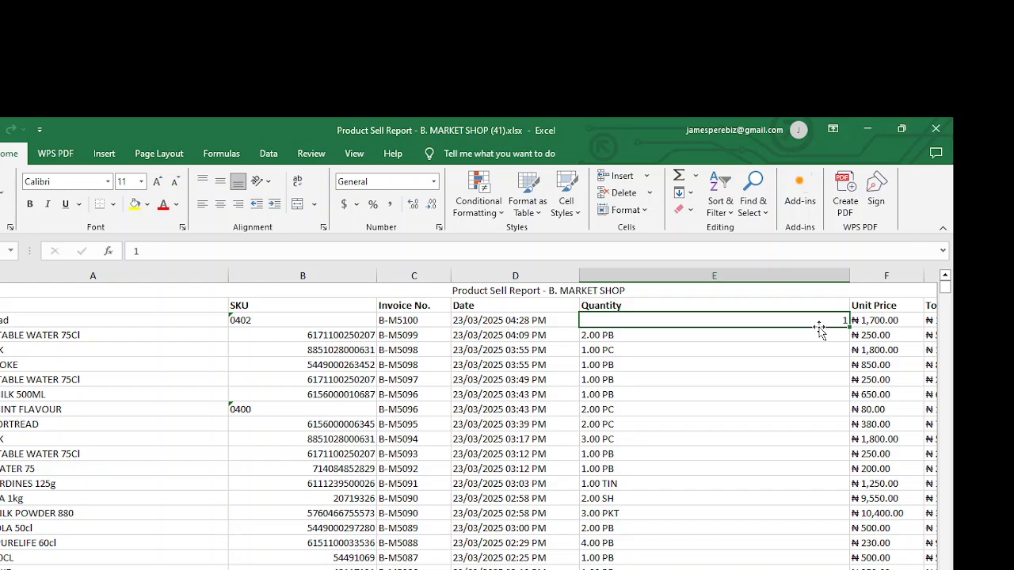
pyautogui.click(653, 335)
pyautogui.click(650, 349)
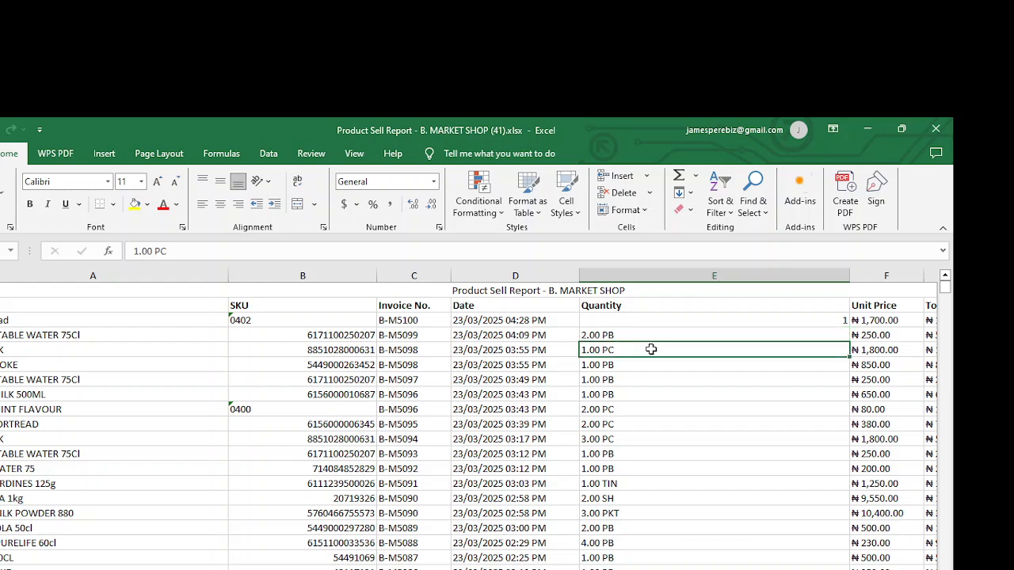
pyautogui.press('F2')
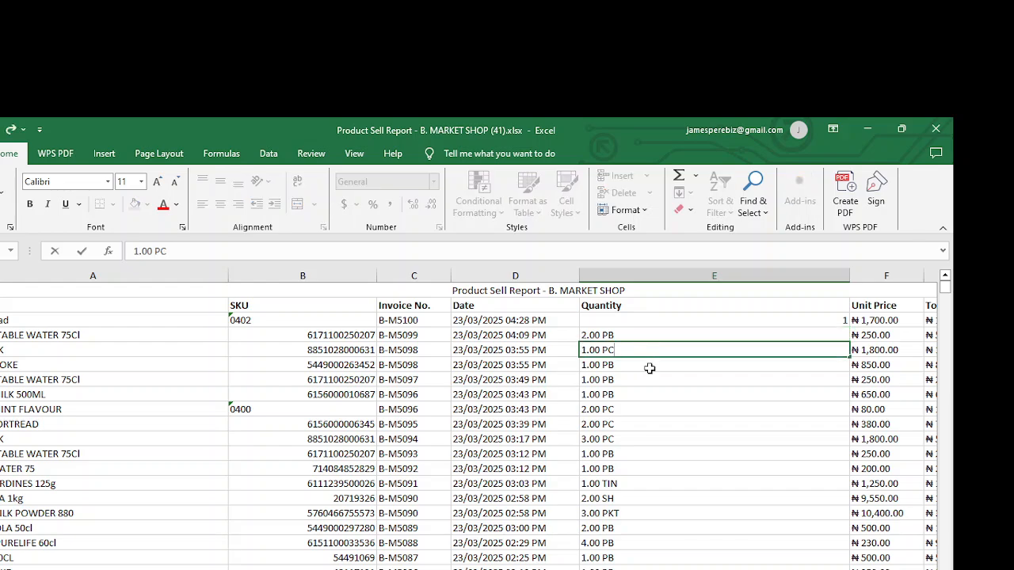
pyautogui.click(641, 423)
pyautogui.click(632, 495)
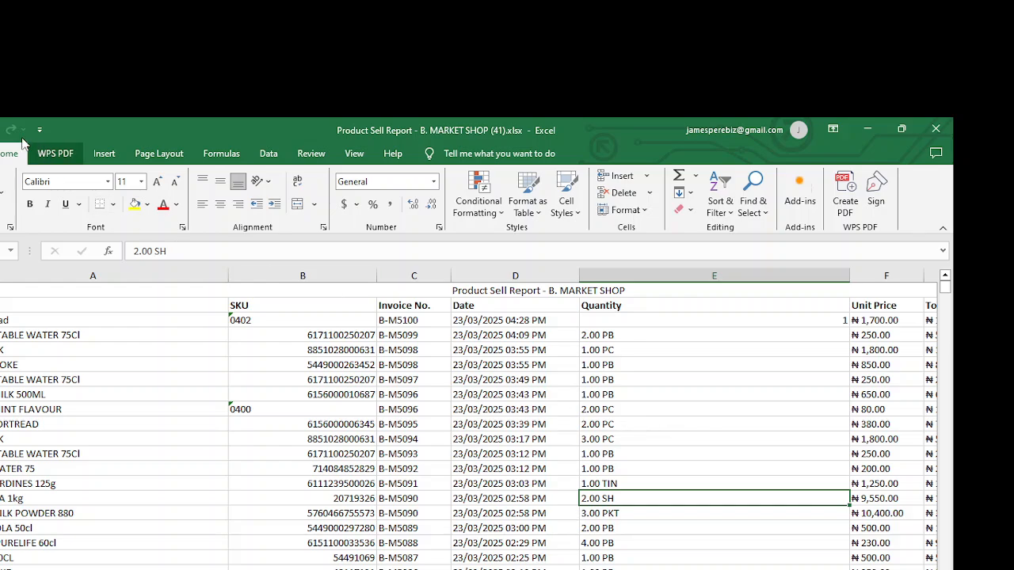
# Undo the "LF" replacement in the Quantity column and check the first quantity
pyautogui.hotkey('ctrl', 'z')
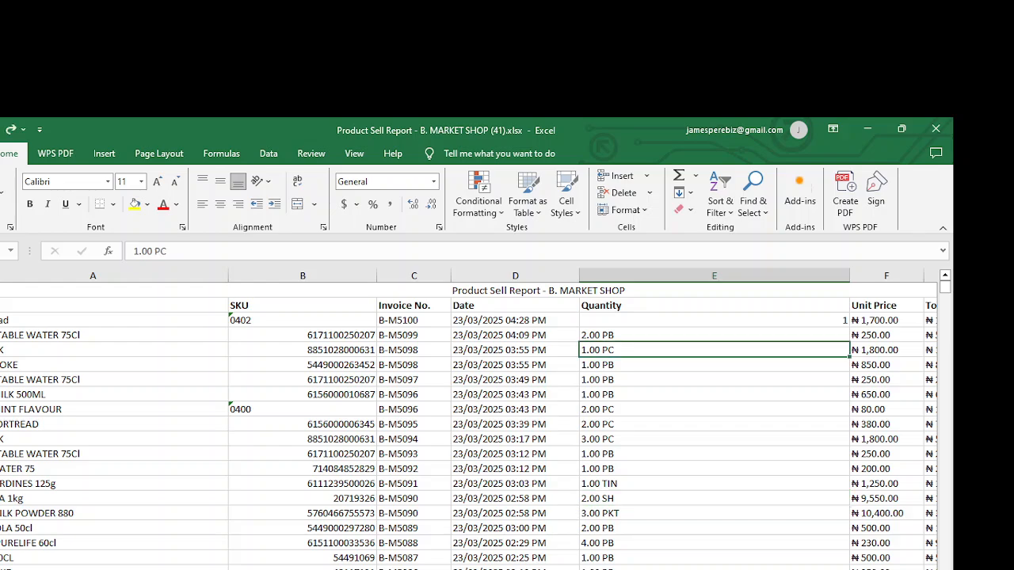
pyautogui.hotkey('ctrl', 'z')
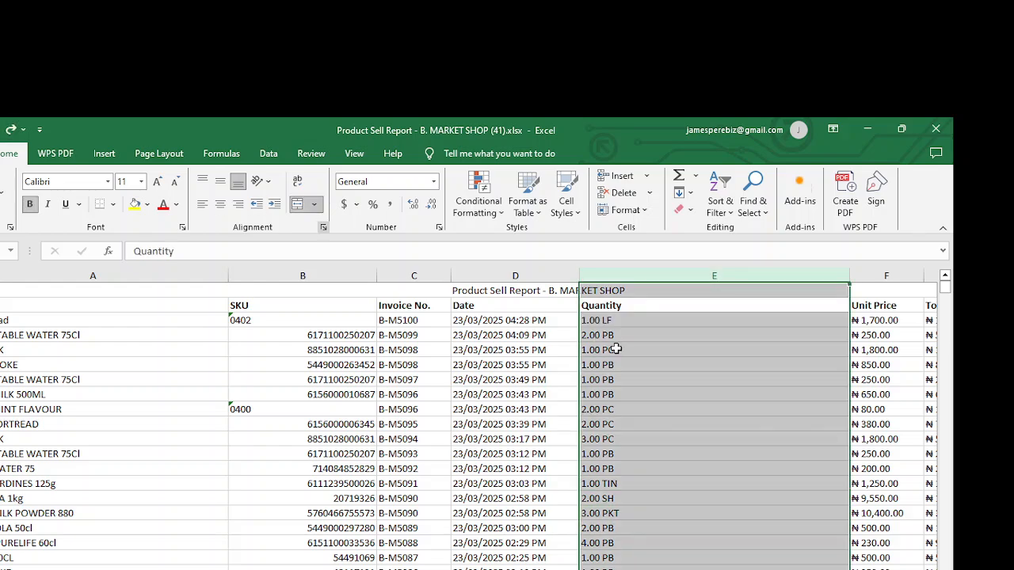
pyautogui.click(715, 394)
pyautogui.click(719, 321)
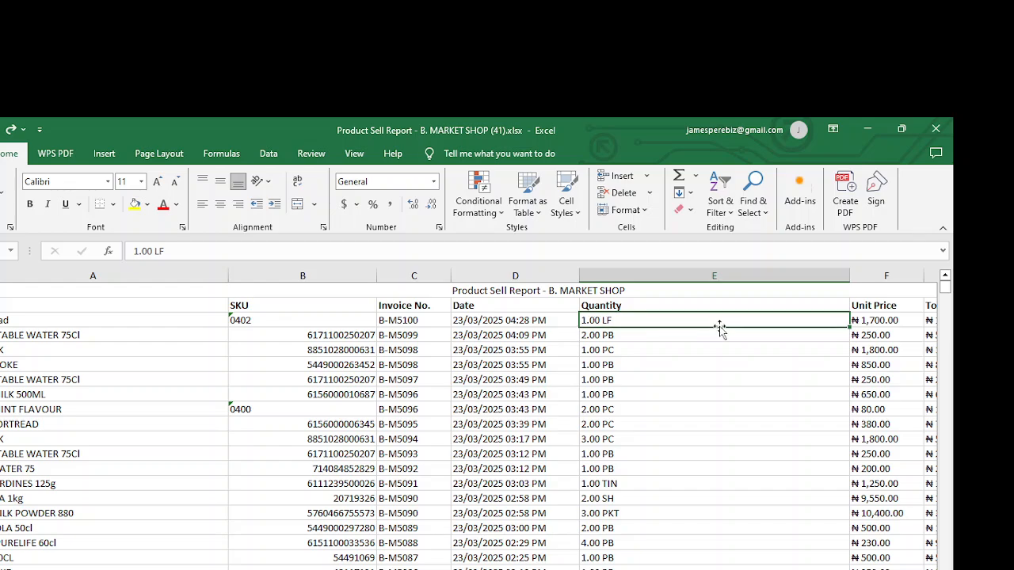
# Redo the "LF" replacement to compare the Quantity cells, and undo it again
pyautogui.click(8, 128)
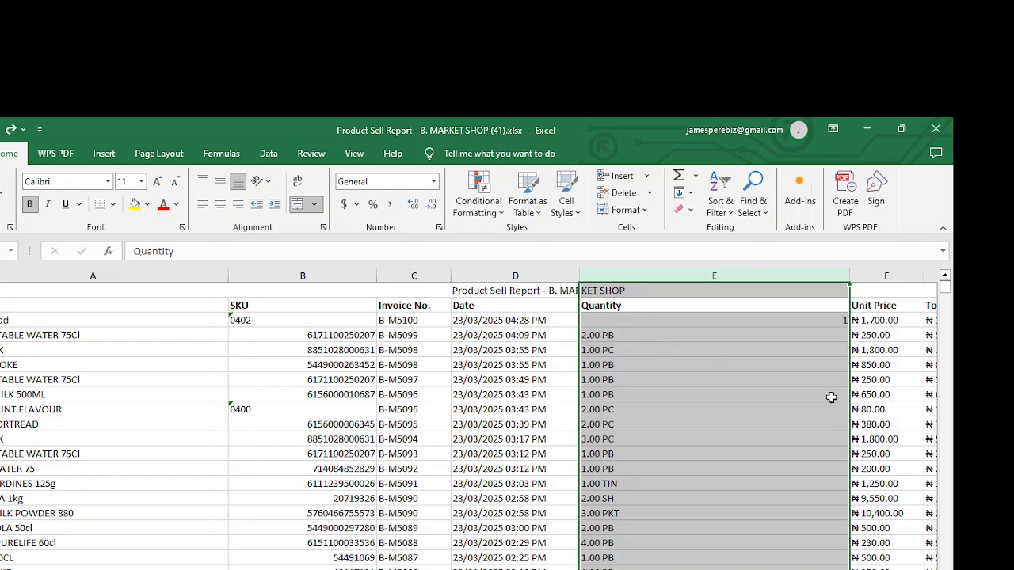
pyautogui.click(828, 396)
pyautogui.click(826, 334)
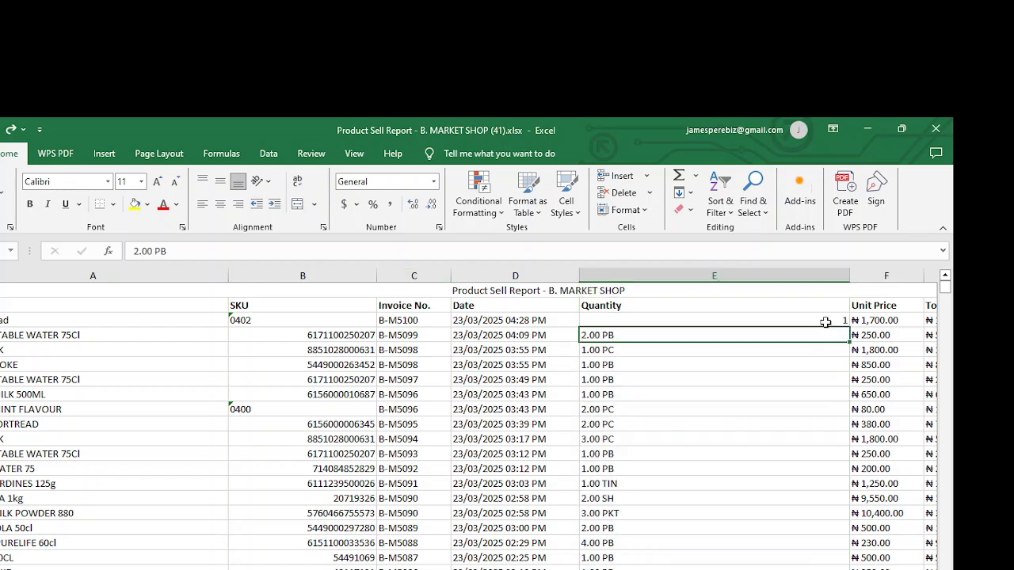
pyautogui.hotkey('ctrl', 'z')
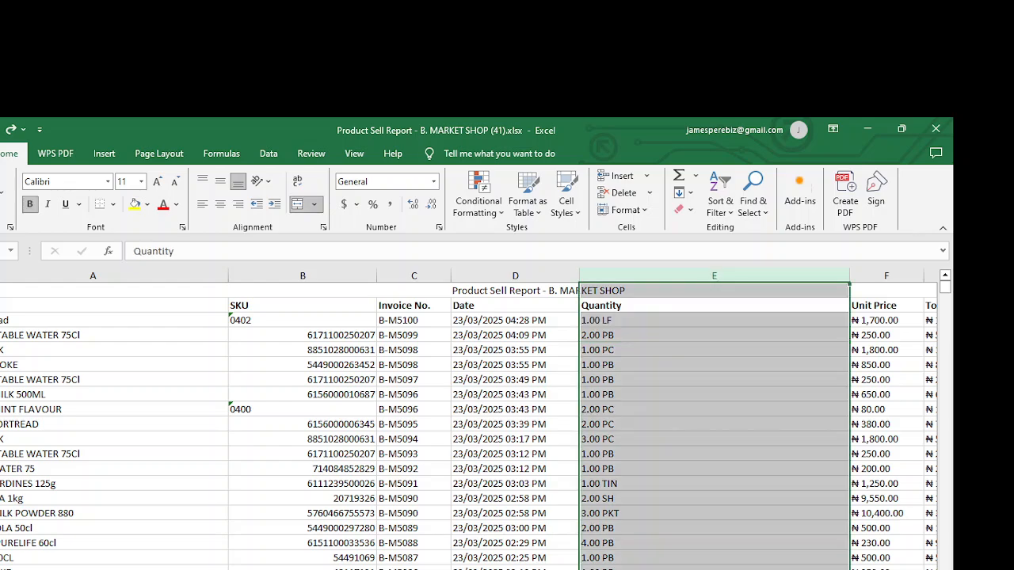
pyautogui.click(625, 467)
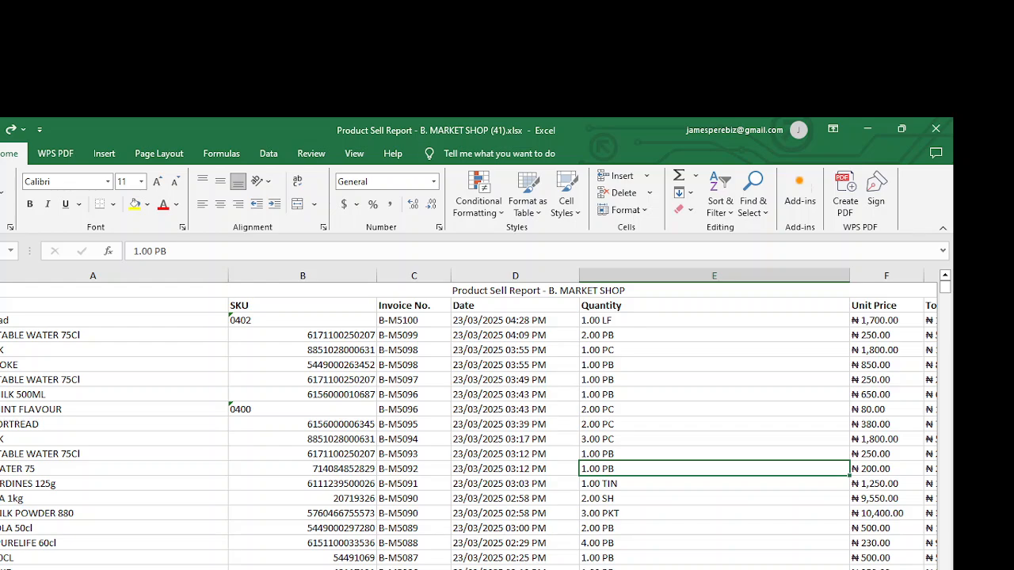
# Add a new worksheet and paste a copy of the entire product sell report into it
pyautogui.hotkey('shift', 'F11')
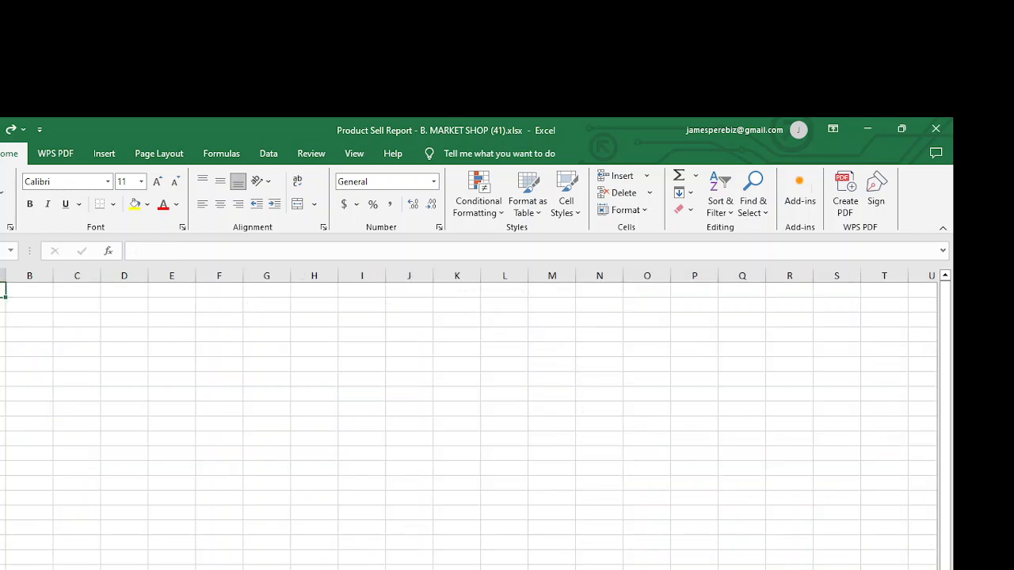
pyautogui.hotkey('ctrl', 'pageup')
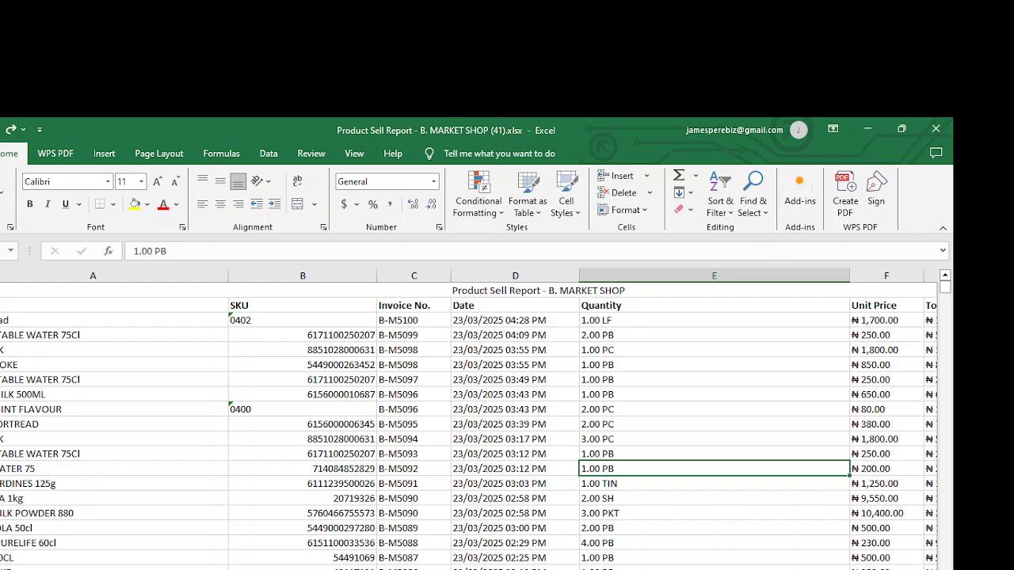
pyautogui.hotkey('ctrl', 'a')
pyautogui.rightClick(17, 328)
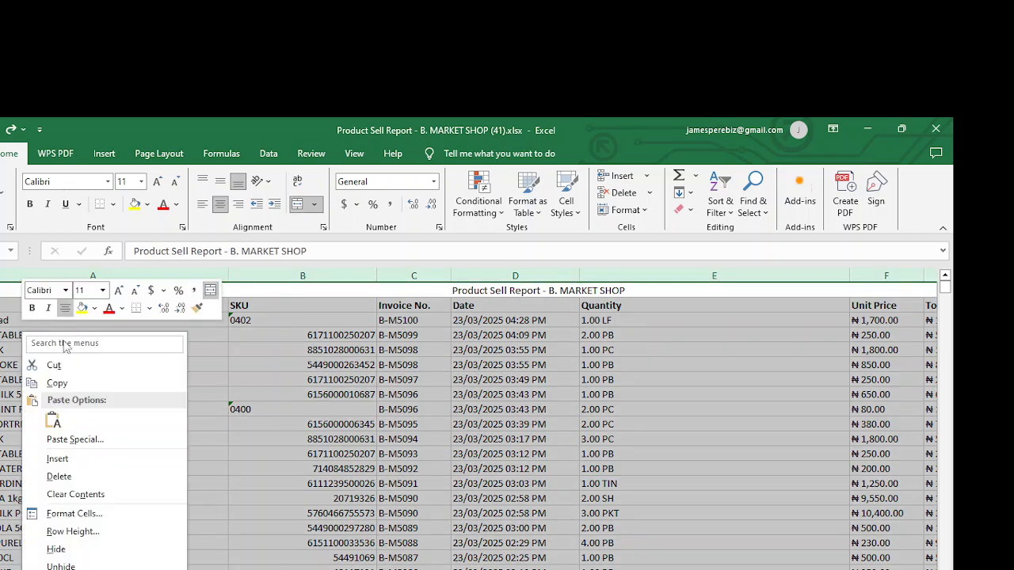
pyautogui.click(57, 383)
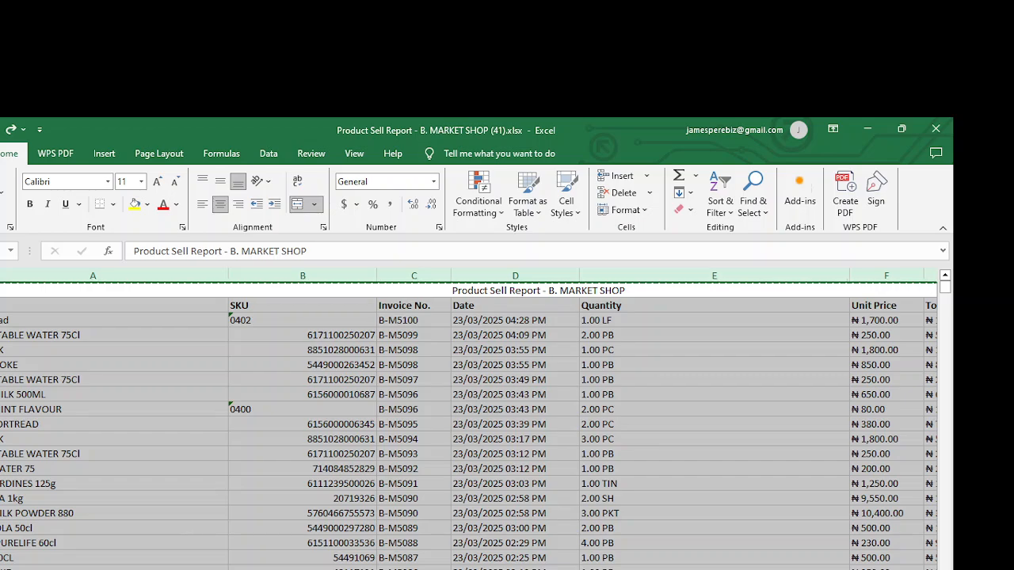
pyautogui.hotkey('ctrl', 'pagedown')
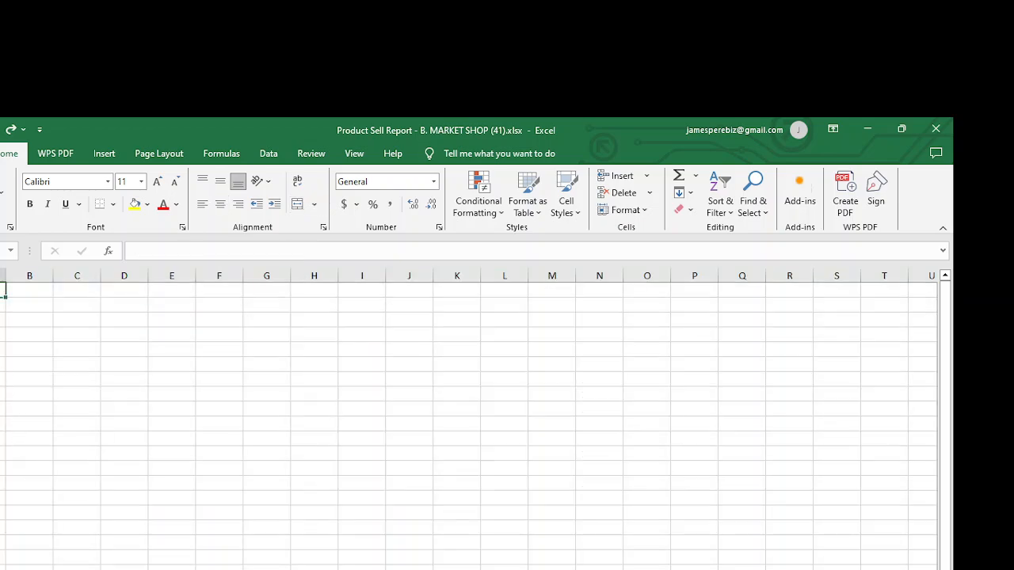
pyautogui.hotkey('ctrl', 'v')
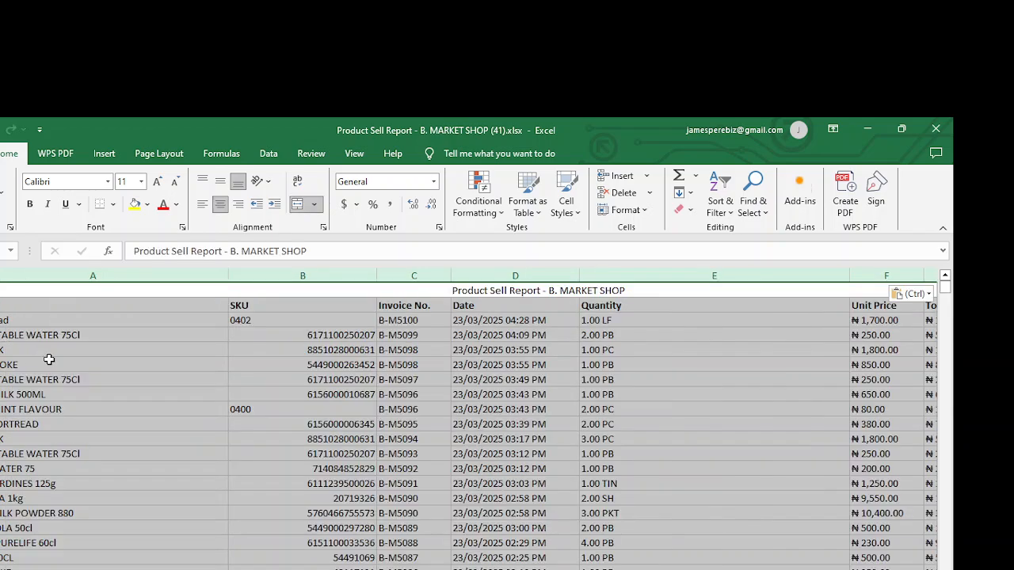
pyautogui.click(118, 379)
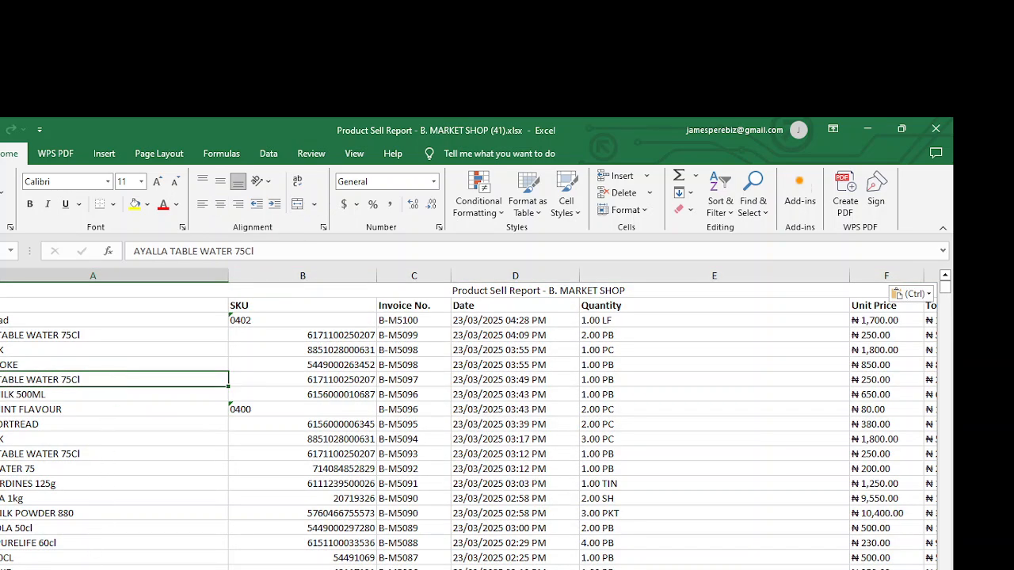
pyautogui.hotkey('ctrl', 'a')
pyautogui.hotkey('ctrl', 'c')
pyautogui.click(158, 511)
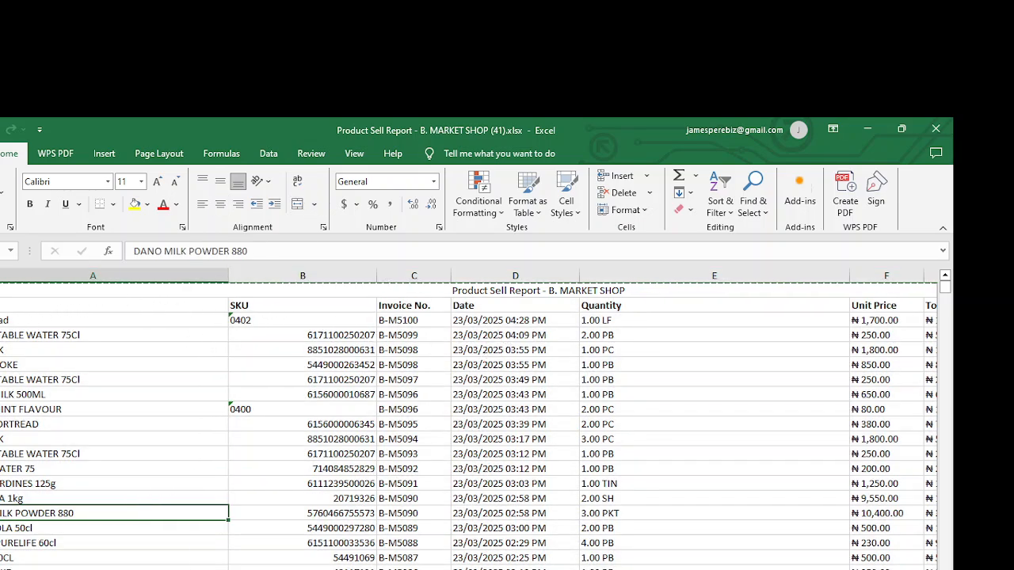
# Delete the report title row above the column headers in the worksheet copy
pyautogui.click(2, 291)
pyautogui.rightClick(1, 290)
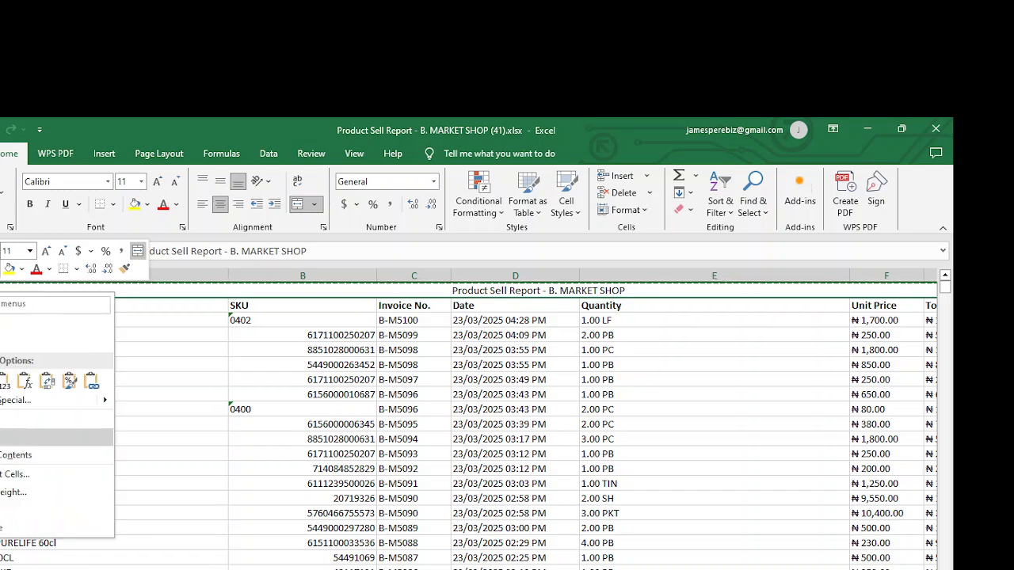
pyautogui.click(8, 437)
# Delete the Total row at the end of the report
pyautogui.scroll(-4, 20, 408)
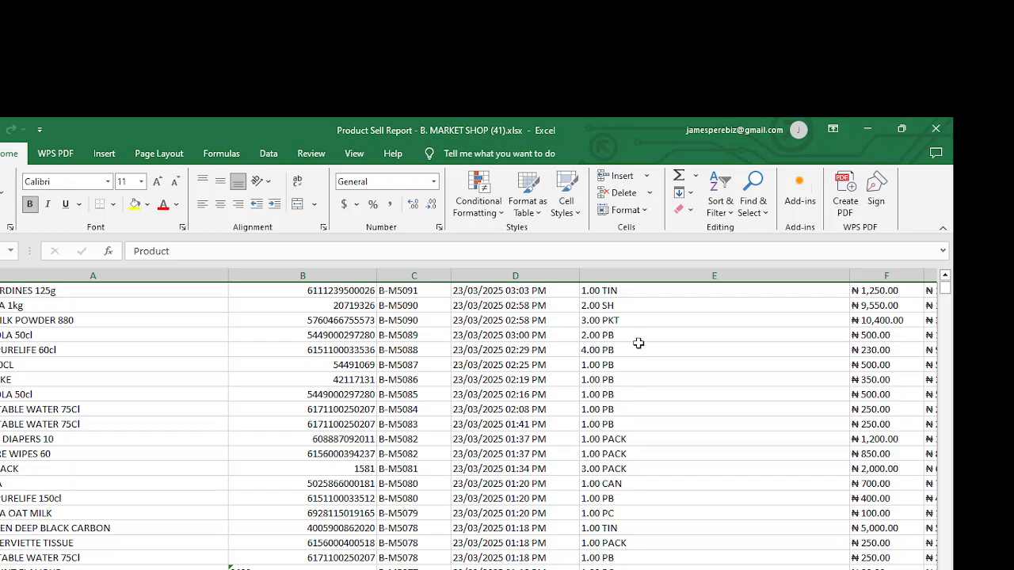
pyautogui.moveTo(945, 290); pyautogui.dragTo(945, 569)
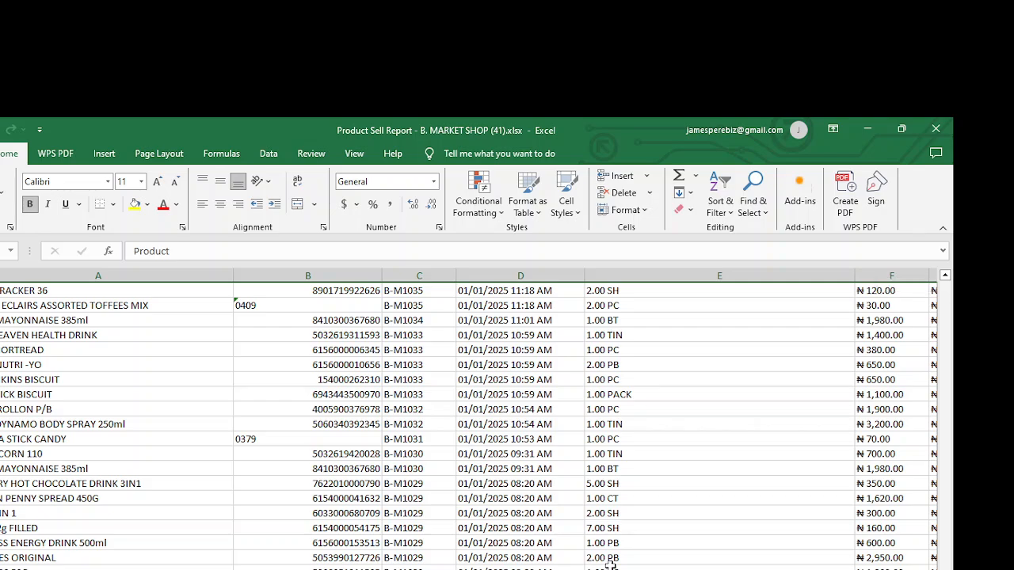
pyautogui.rightClick(0, 569)
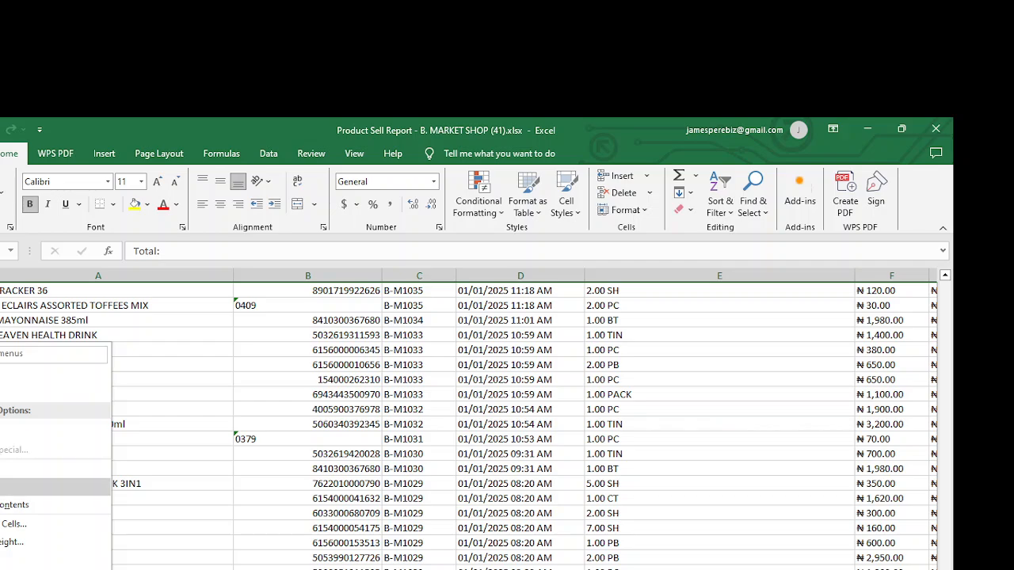
pyautogui.click(15, 485)
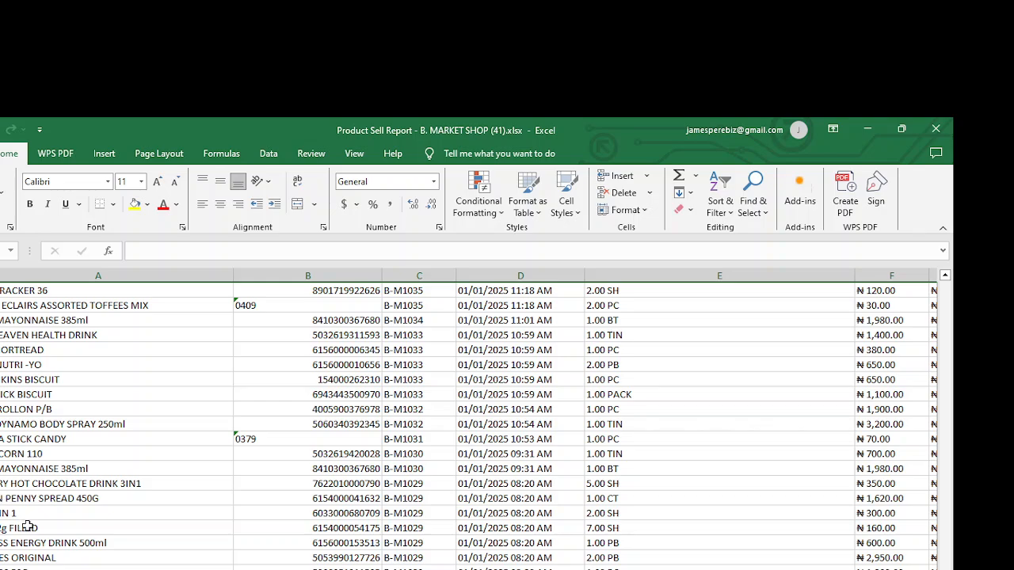
pyautogui.click(200, 568)
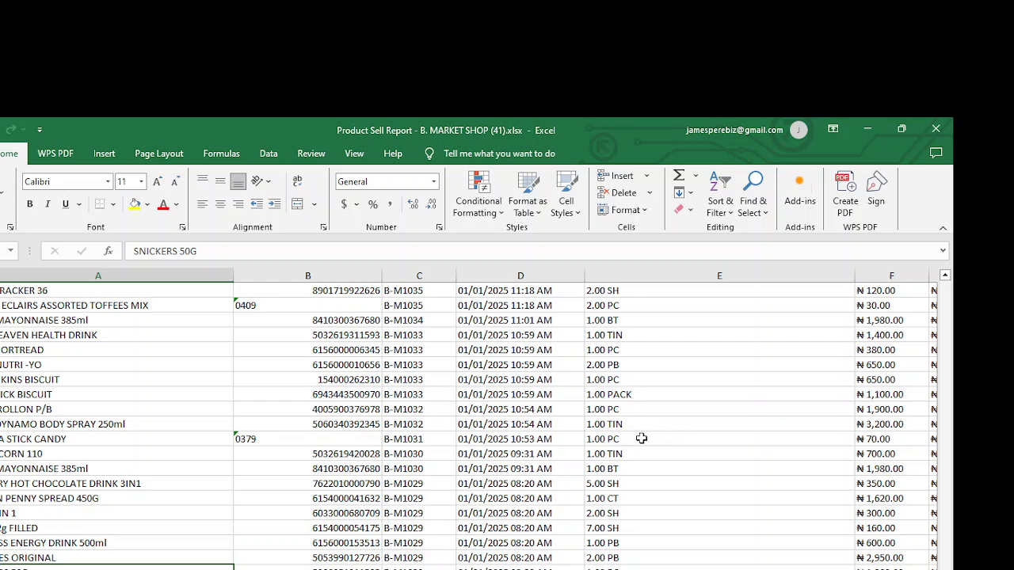
# Auto-fit the widths of the Quantity, Total and Unit Price columns and return to the start of the report
pyautogui.doubleClick(853, 275)
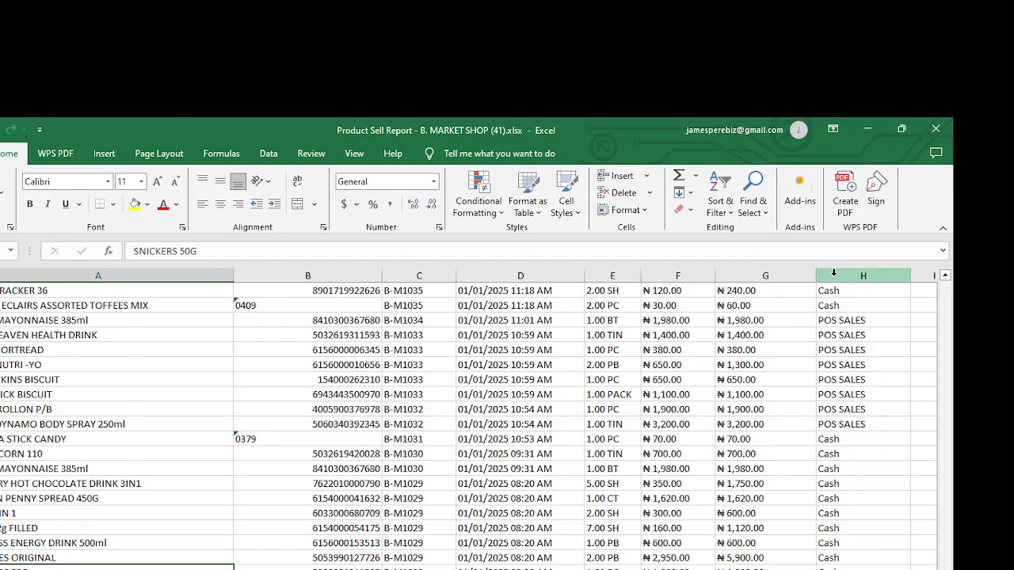
pyautogui.doubleClick(816, 275)
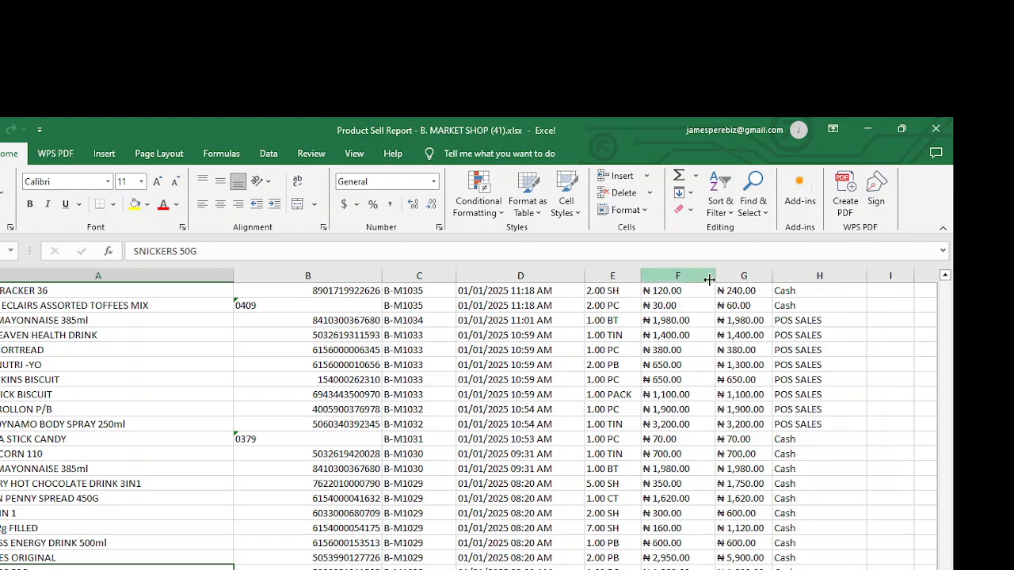
pyautogui.doubleClick(715, 275)
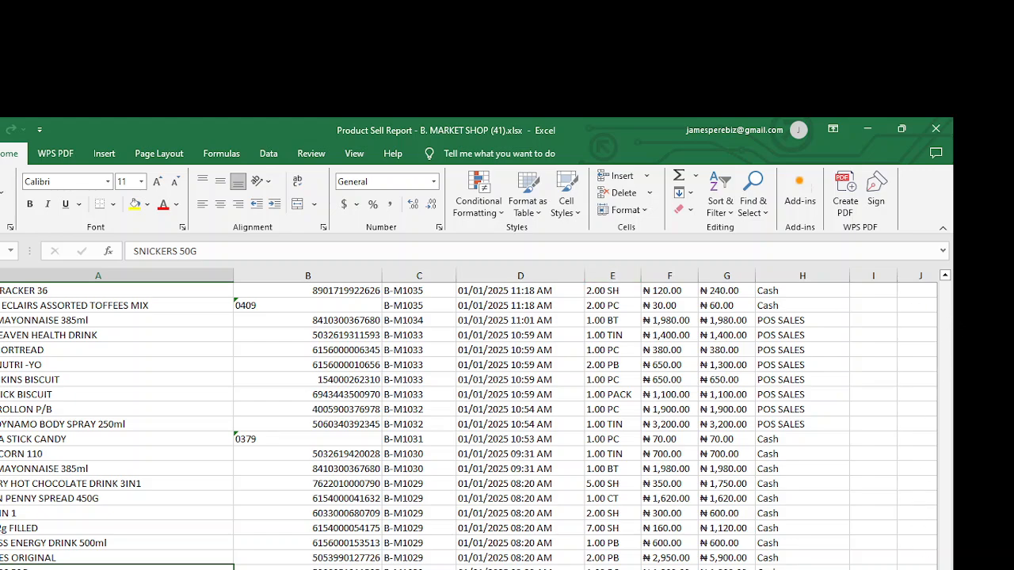
pyautogui.moveTo(949, 546); pyautogui.dragTo(949, 289)
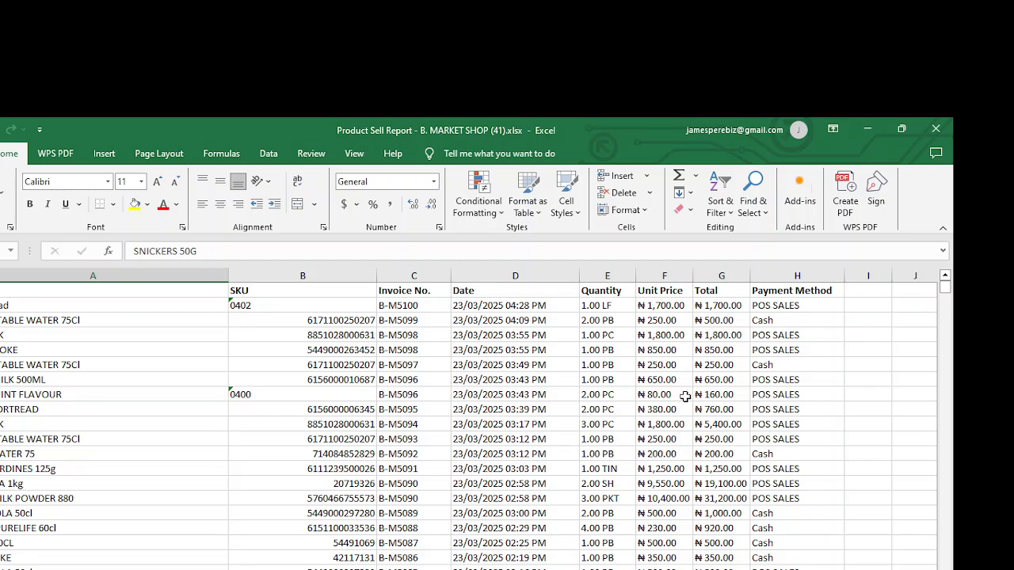
# Open the Visual Basic editor and insert a new code module into the product sell report workbook
pyautogui.press('alt')
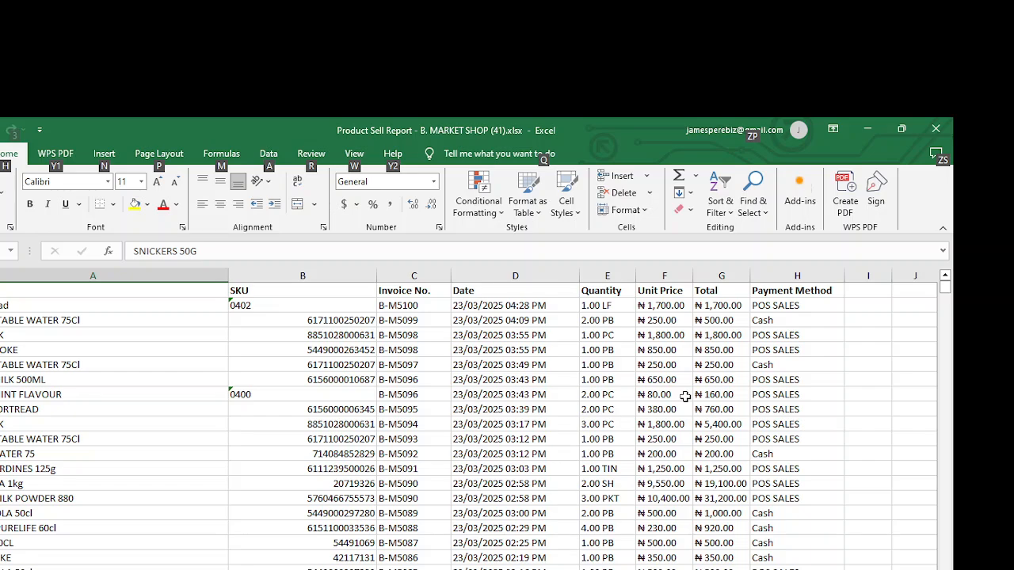
pyautogui.hotkey('alt', 'F11')
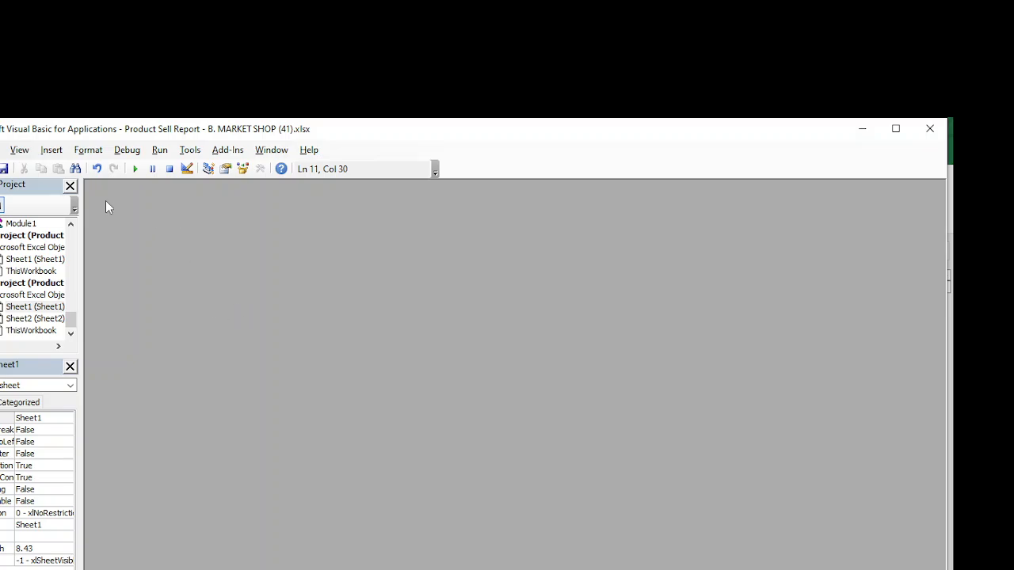
pyautogui.click(51, 150)
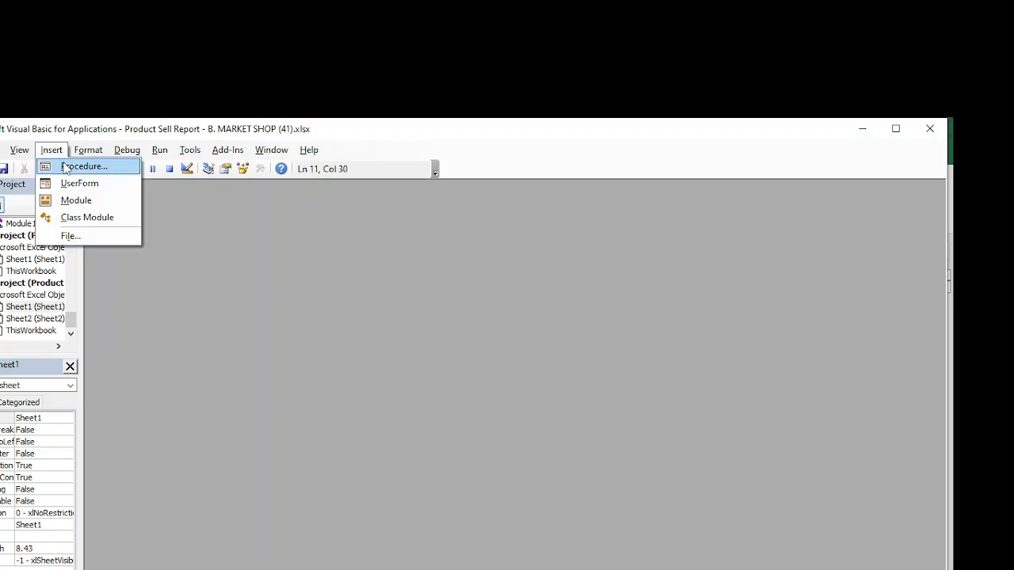
pyautogui.click(72, 201)
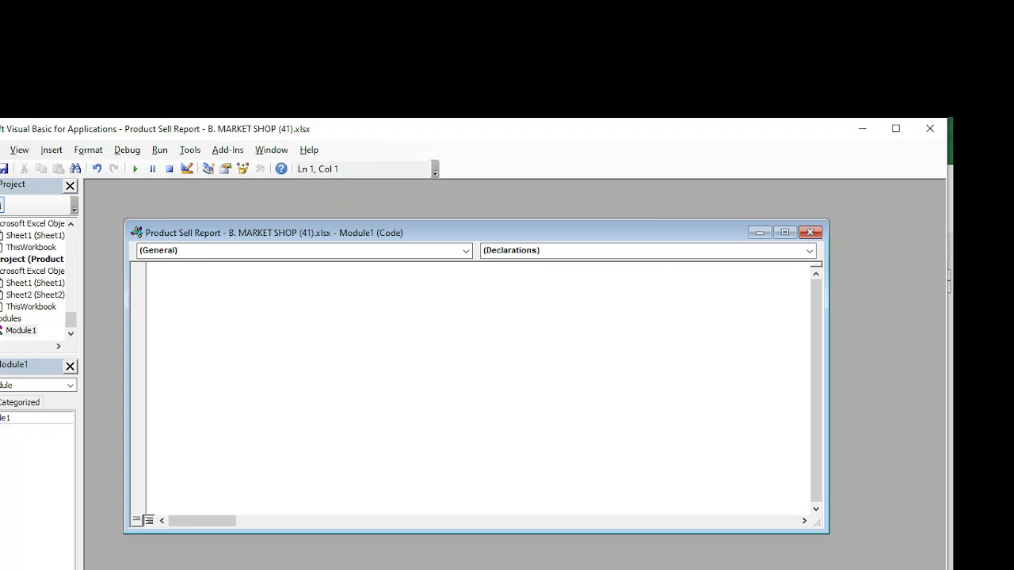
# Copy the number-extraction macro from VBA LOOKUP.txt in Notepad and paste it into the new code module
pyautogui.hotkey('alt', 'Tab')
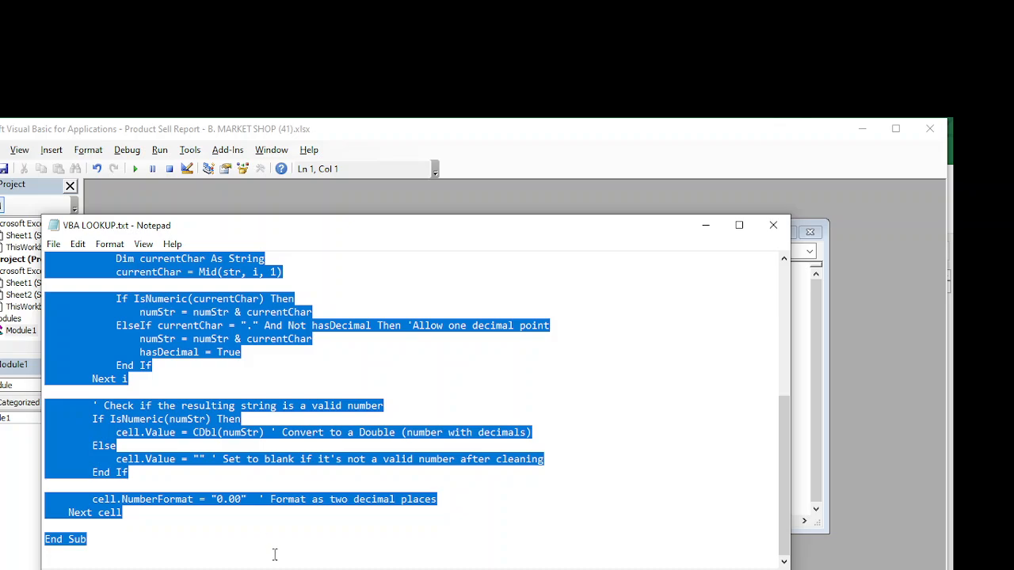
pyautogui.scroll(6, 194, 396)
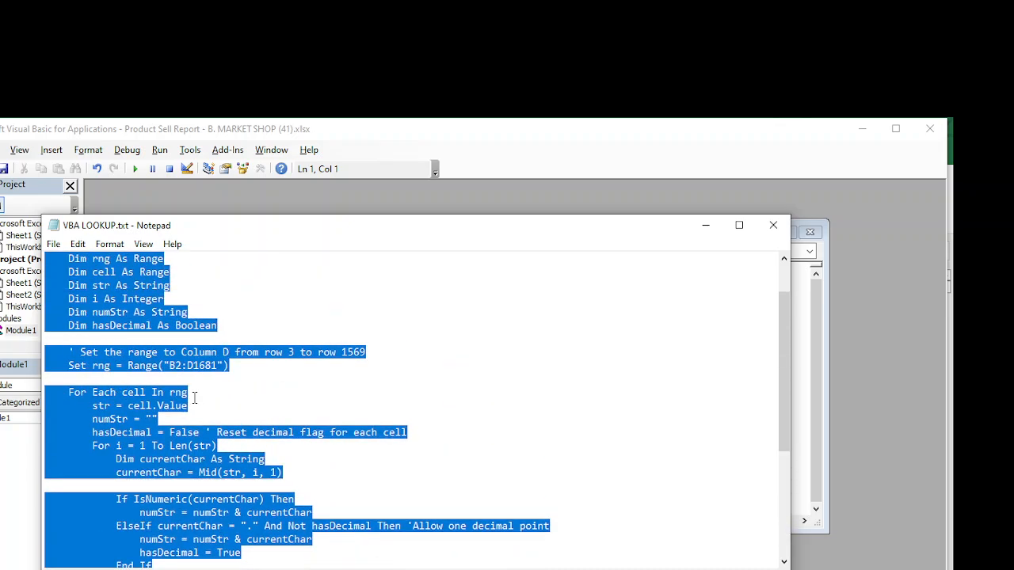
pyautogui.scroll(-4, 164, 375)
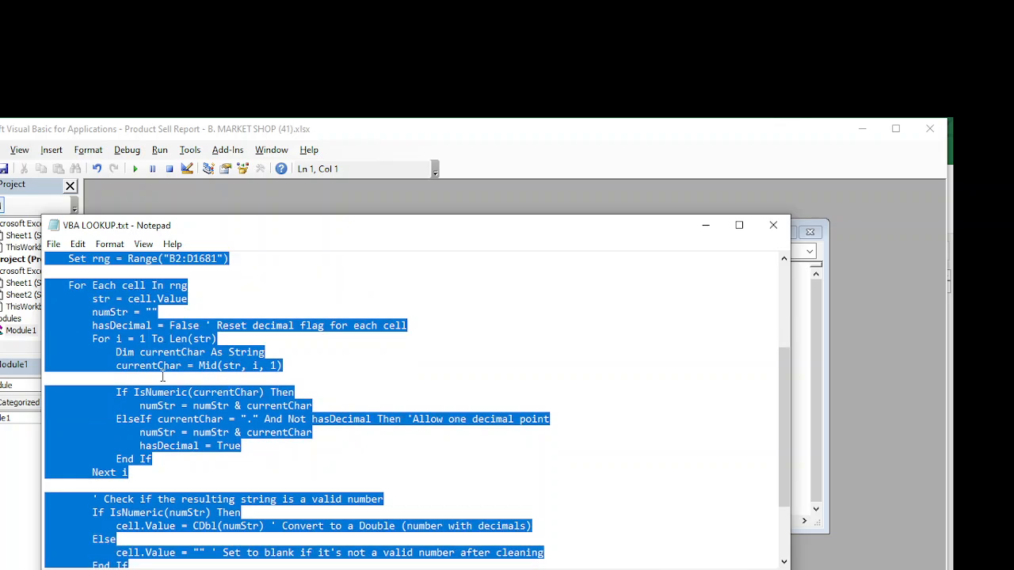
pyautogui.rightClick(152, 354)
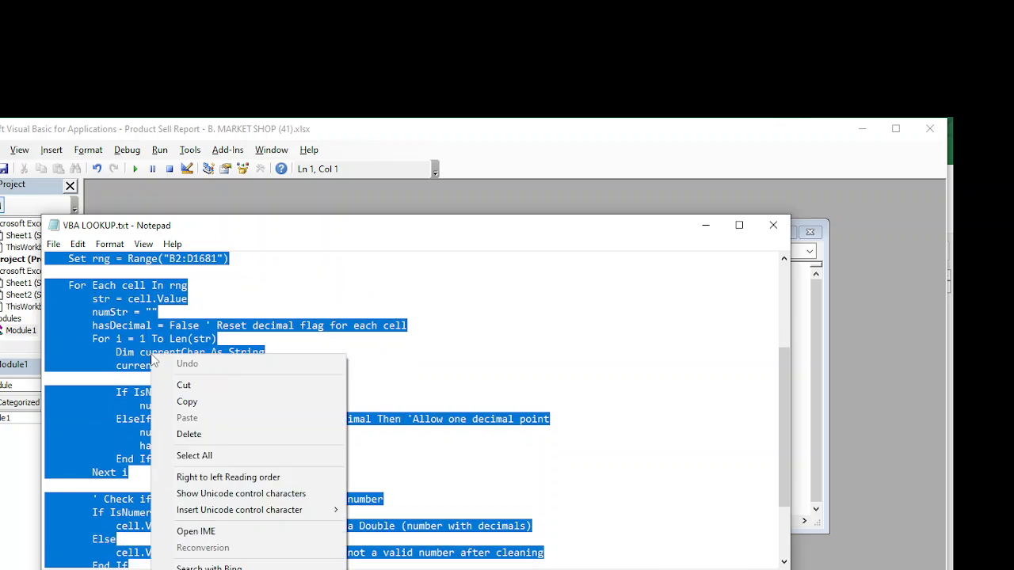
pyautogui.click(194, 402)
pyautogui.click(419, 569)
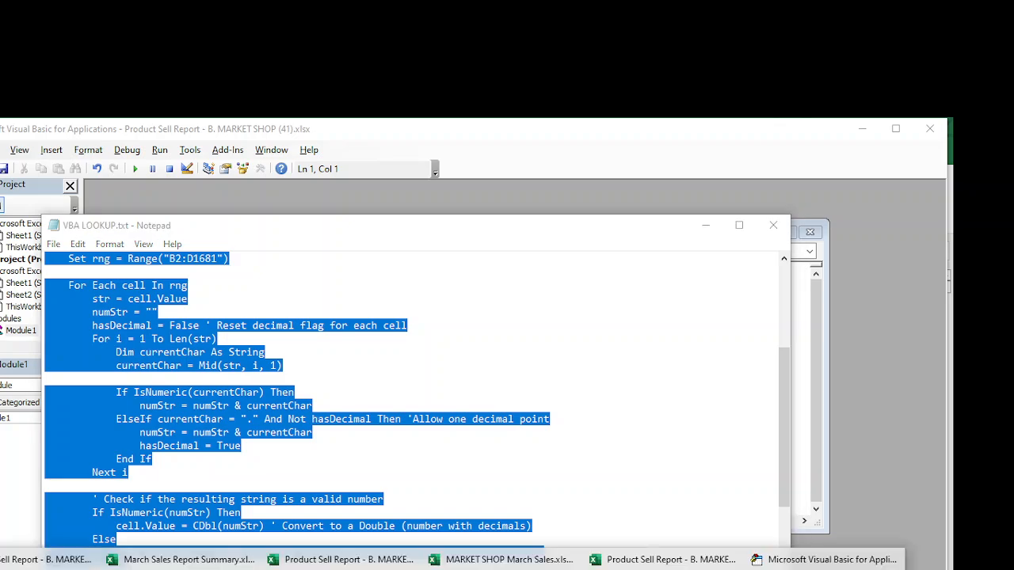
pyautogui.click(831, 559)
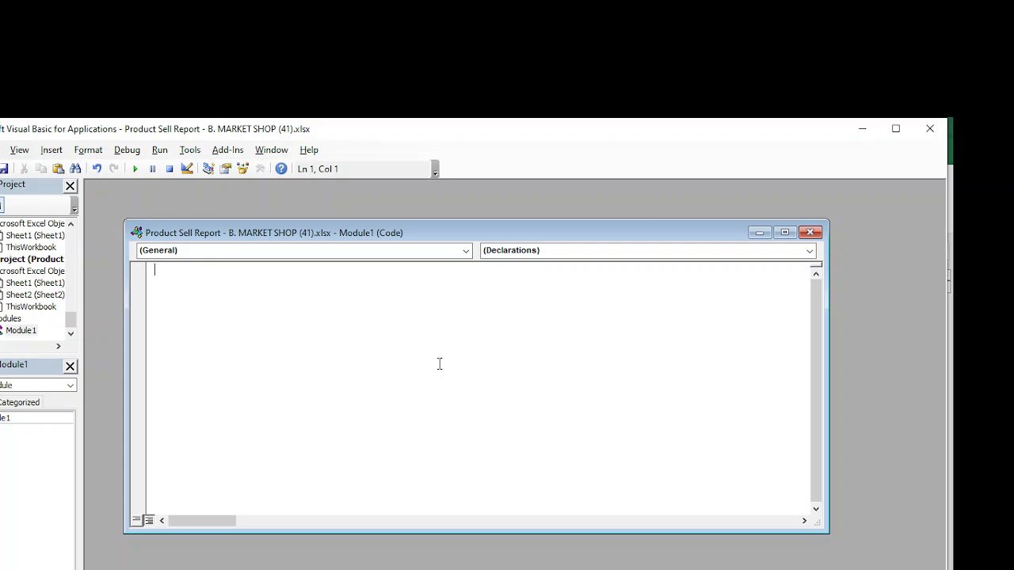
pyautogui.hotkey('ctrl', 'v')
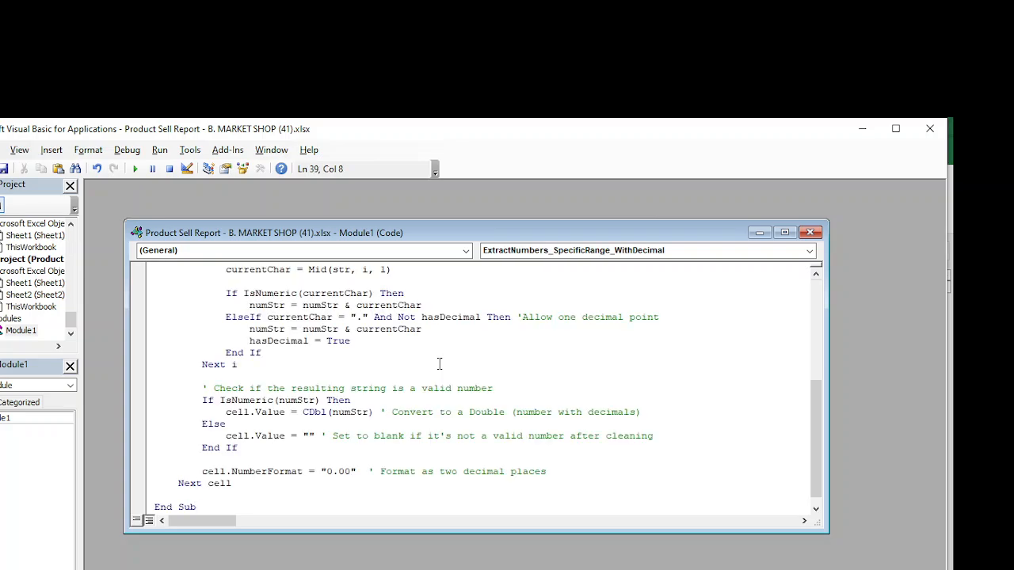
# Compare the macro's range reference with the worksheet's Quantity to Total columns and the first and last data rows
pyautogui.scroll(5, 440, 363)
pyautogui.scroll(1, 440, 364)
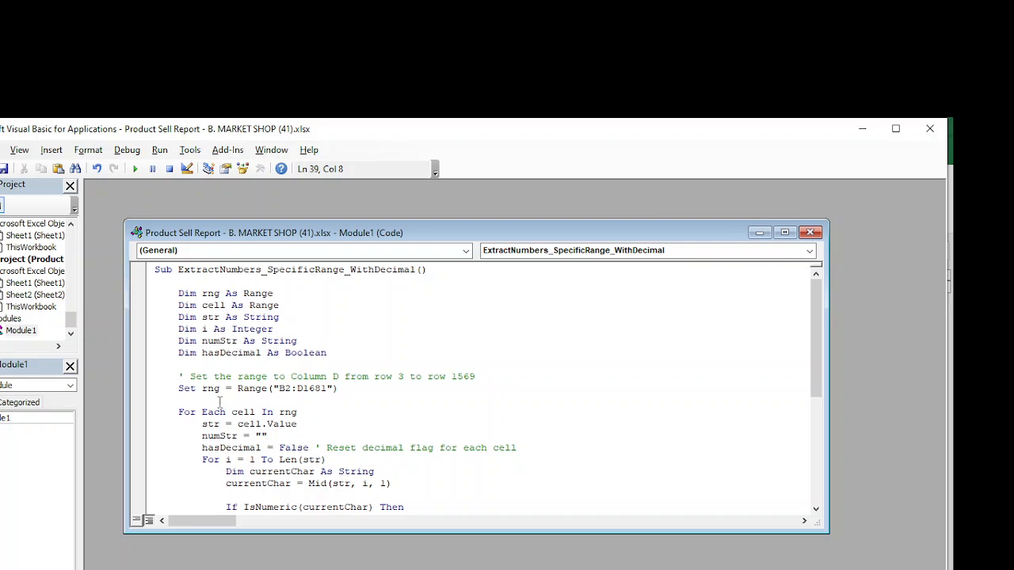
pyautogui.moveTo(237, 388); pyautogui.dragTo(342, 388)
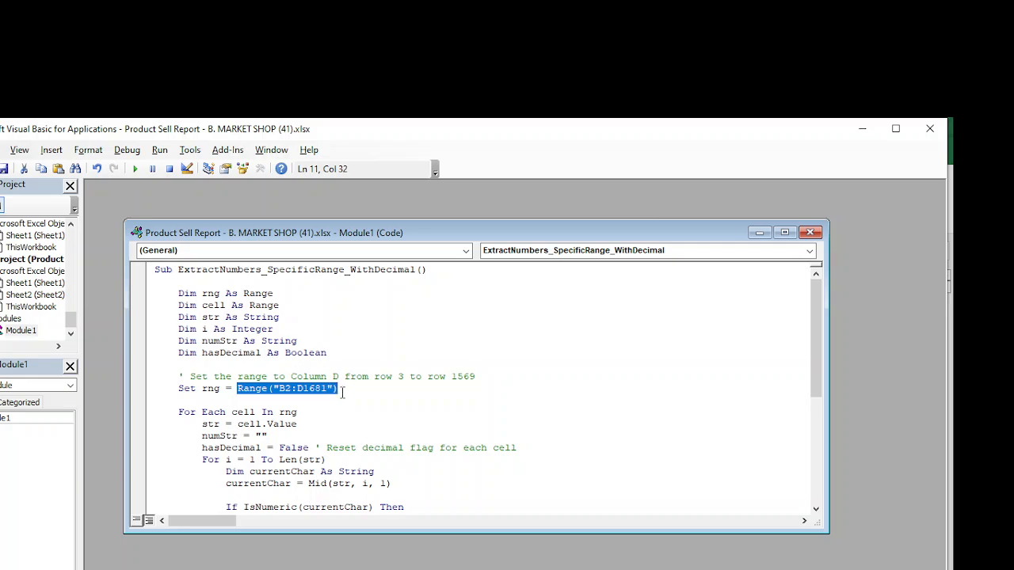
pyautogui.click(317, 426)
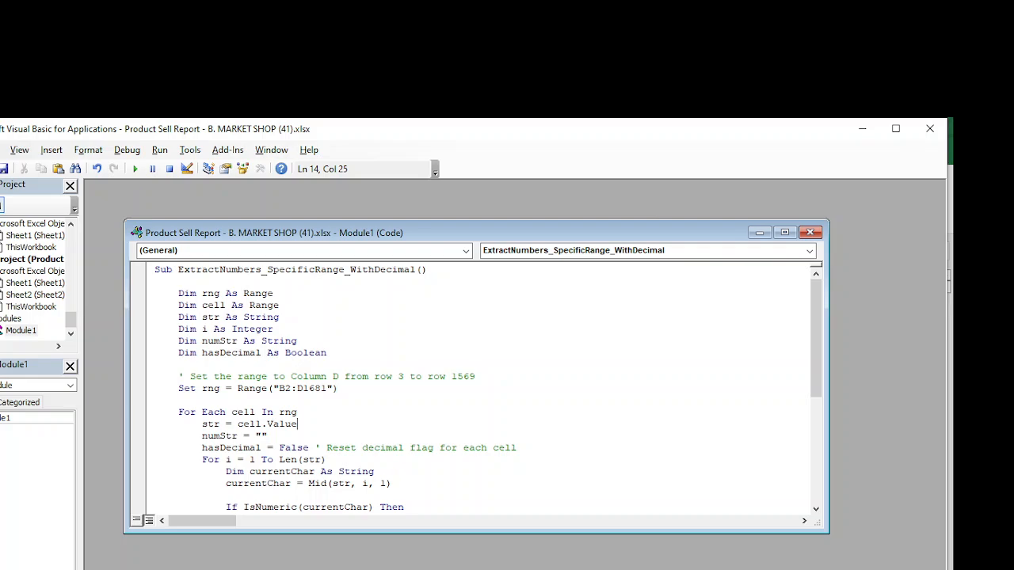
pyautogui.click(712, 561)
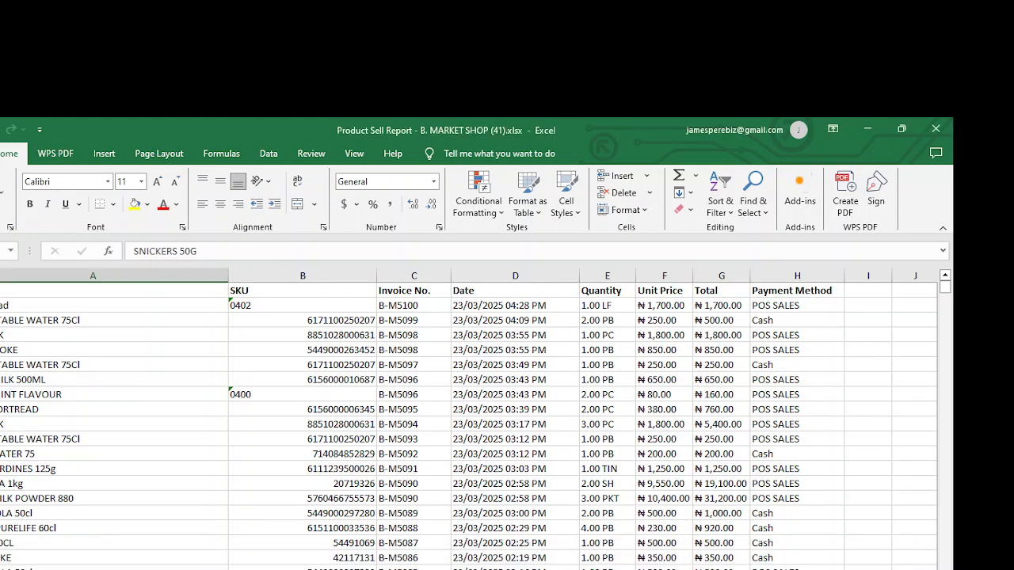
pyautogui.click(607, 275)
pyautogui.moveTo(607, 275)
pyautogui.mouseDown()
pyautogui.moveTo(638, 283)
pyautogui.moveTo(742, 275)
pyautogui.mouseUp()
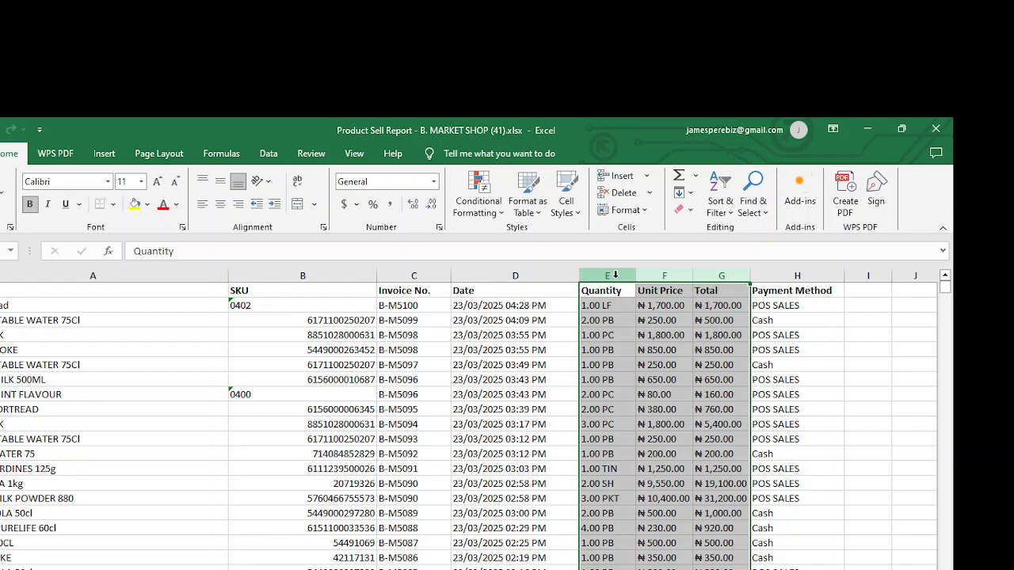
pyautogui.click(621, 305)
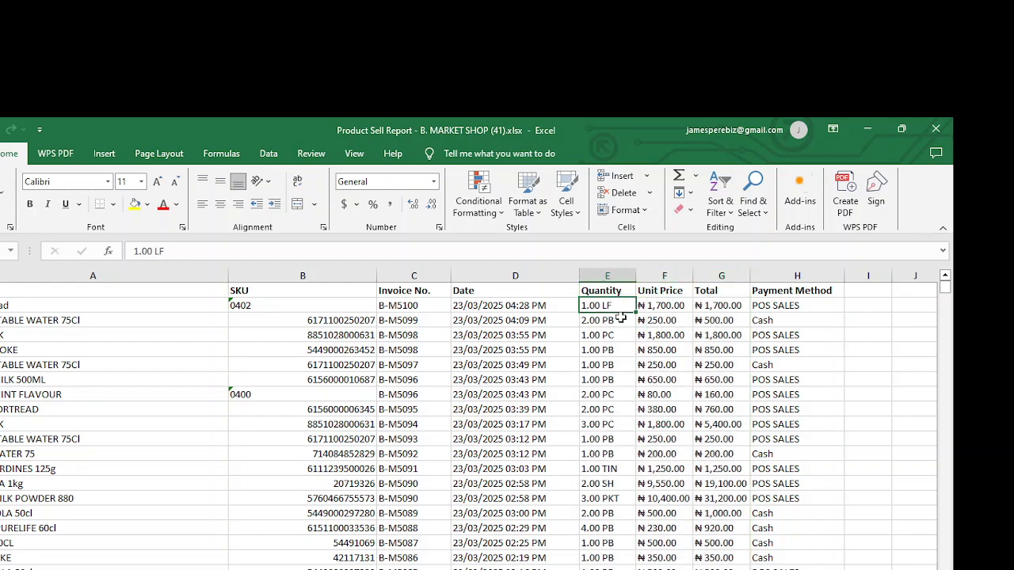
pyautogui.moveTo(946, 290); pyautogui.dragTo(945, 431)
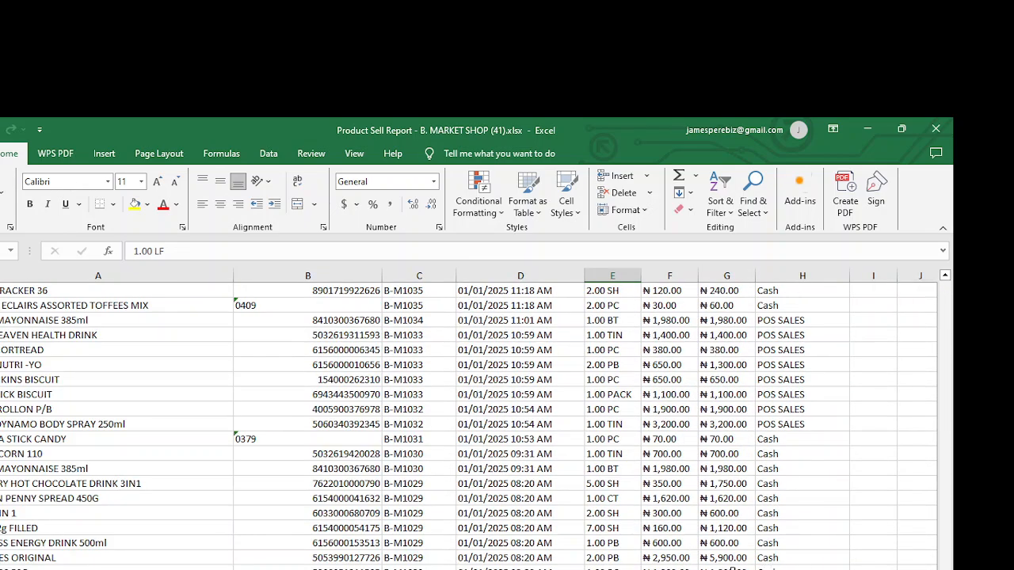
pyautogui.click(725, 567)
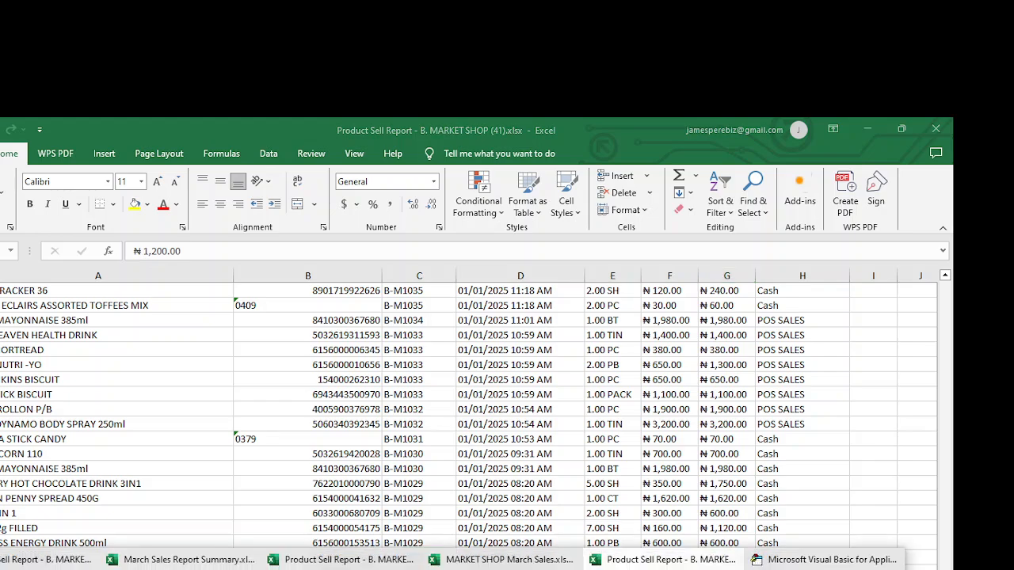
# Change the macro's range reference in the Set rng line to "E2:G7580" in the Visual Basic editor
pyautogui.click(879, 559)
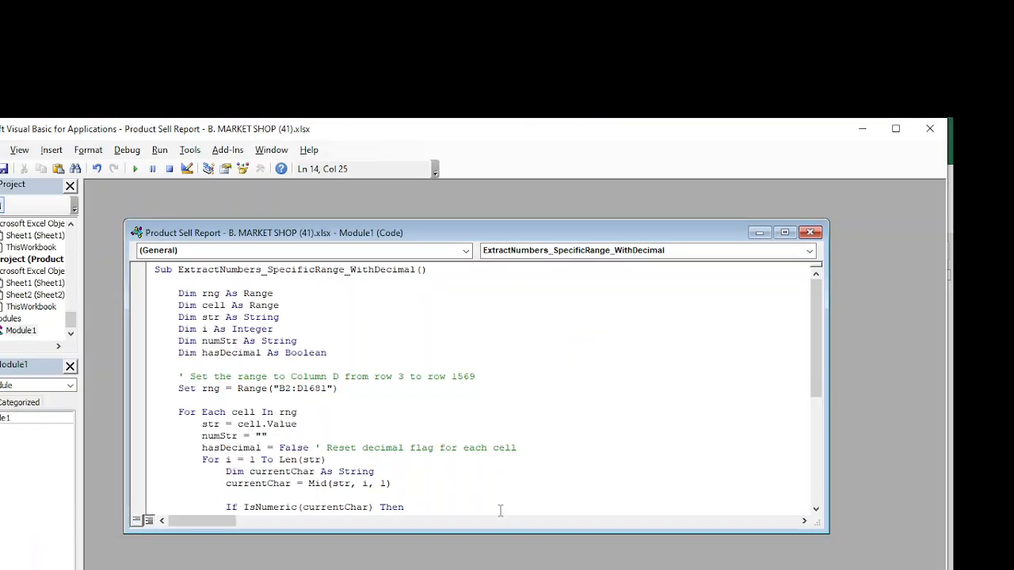
pyautogui.click(288, 388)
pyautogui.press('BackSpace')
pyautogui.write('E')
pyautogui.click(304, 388)
pyautogui.click(328, 388)
pyautogui.press('BackSpace')
pyautogui.press('BackSpace')
pyautogui.press('BackSpace')
pyautogui.press('BackSpace')
pyautogui.press('BackSpace')
pyautogui.write('G7580')
pyautogui.click(375, 399)
# Review the rest of the macro code from the range line through End Sub
pyautogui.scroll(-1, 220, 321)
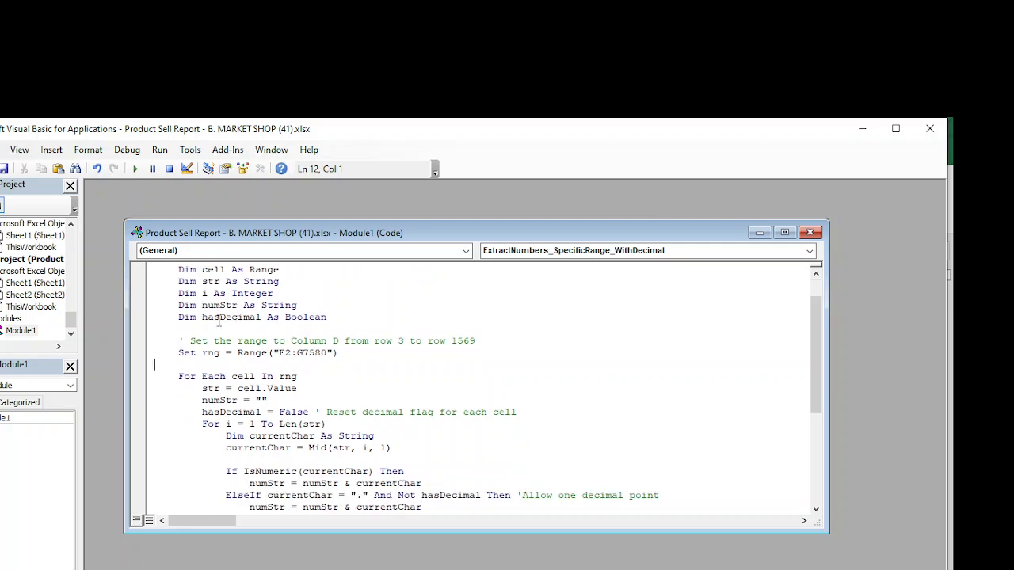
pyautogui.scroll(-3, 221, 320)
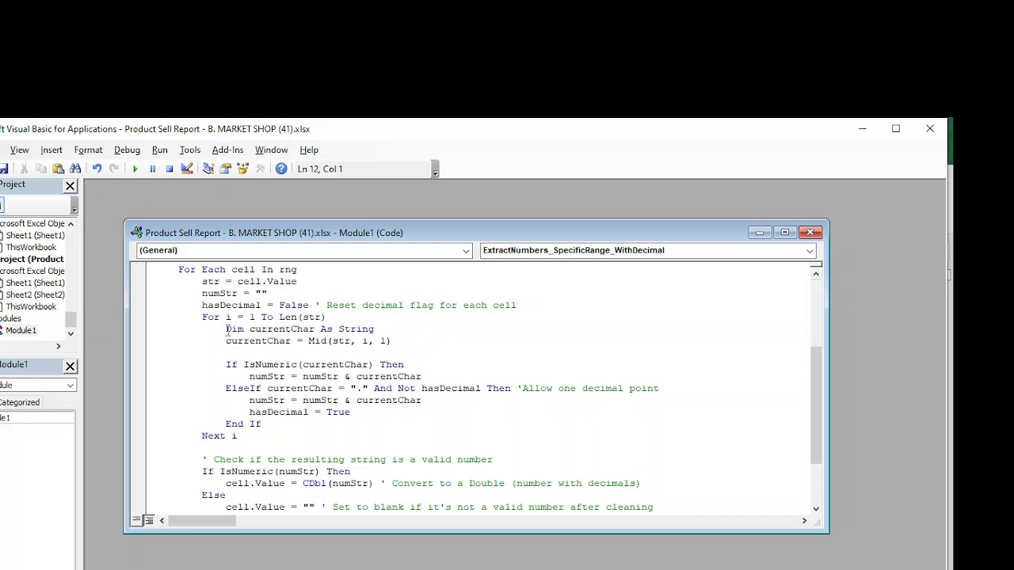
pyautogui.scroll(-3, 290, 369)
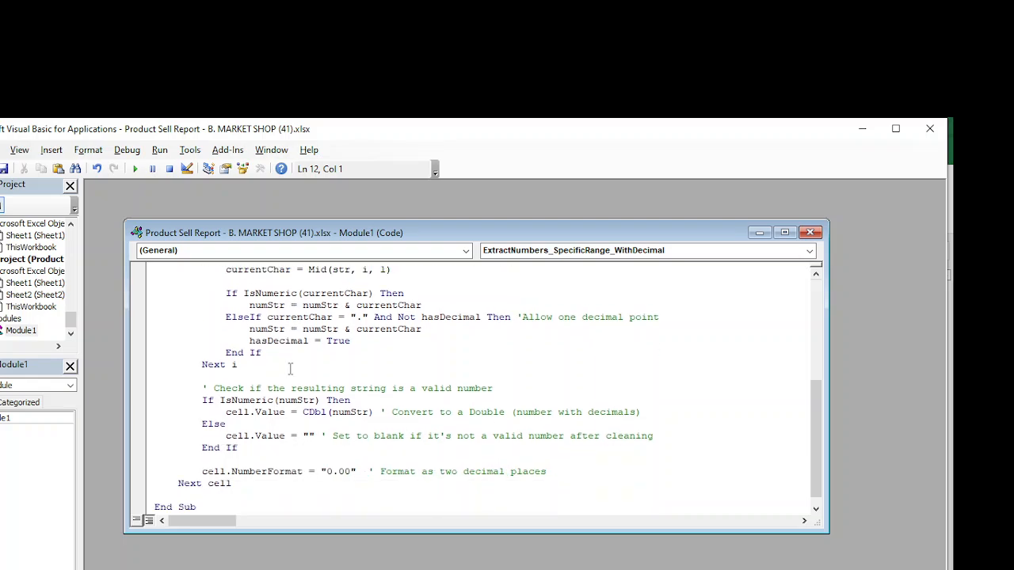
pyautogui.scroll(1, 290, 369)
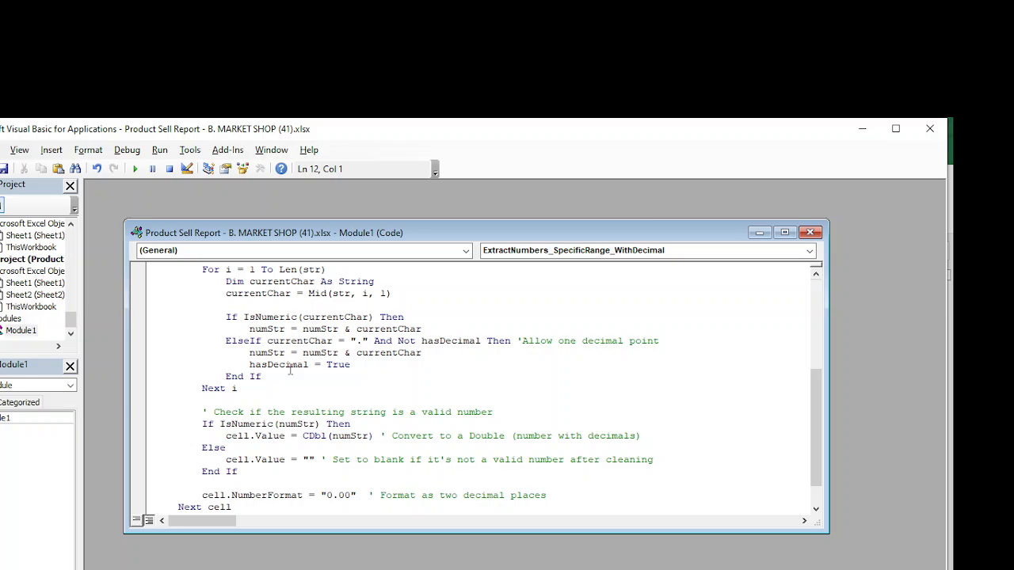
pyautogui.scroll(1, 290, 369)
pyautogui.scroll(4, 290, 369)
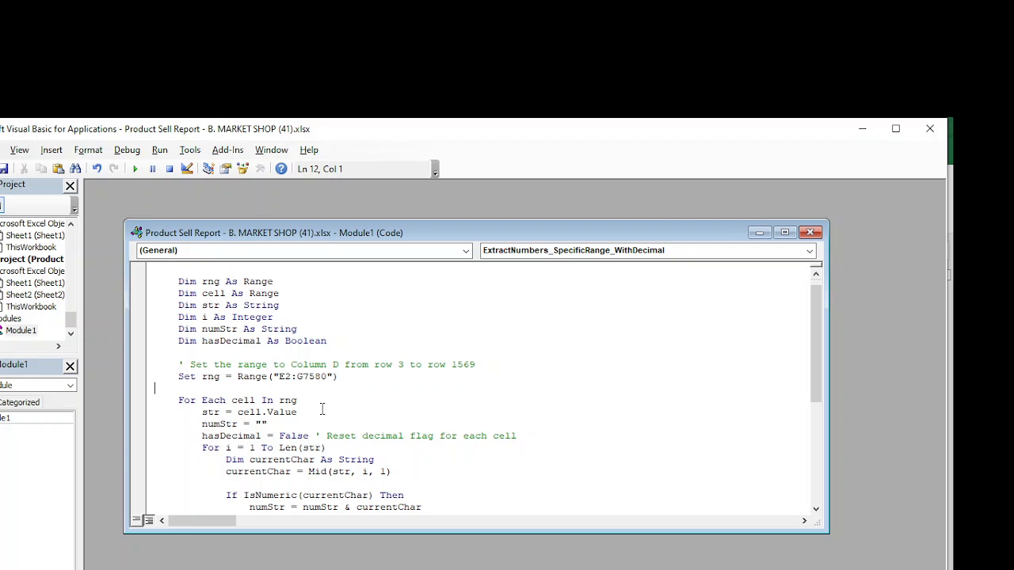
pyautogui.click(159, 151)
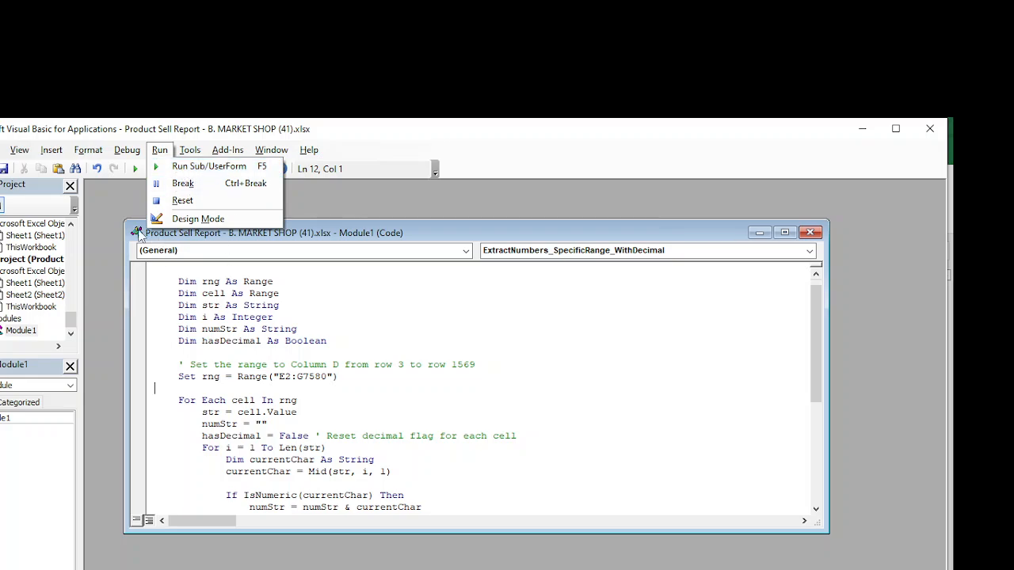
pyautogui.press('Escape')
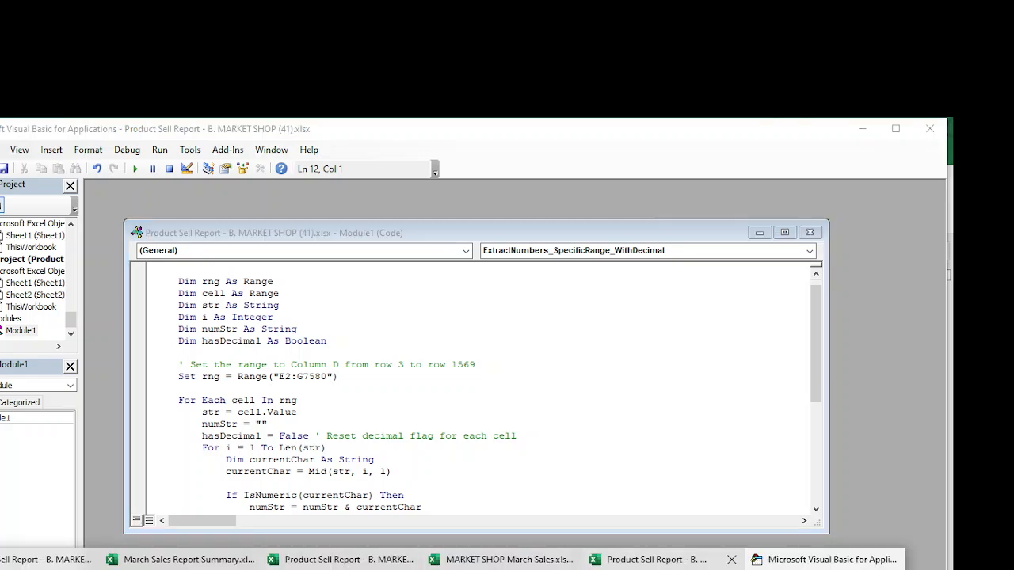
# In Excel's B. MARKET SHOP (41).xlsx report, run the B. MARKET SHOP (38).xlsx ExtractNumbers_SpecificRange_WithDecimal macro and check the Quantity, Unit Price and Total columns
pyautogui.click(696, 559)
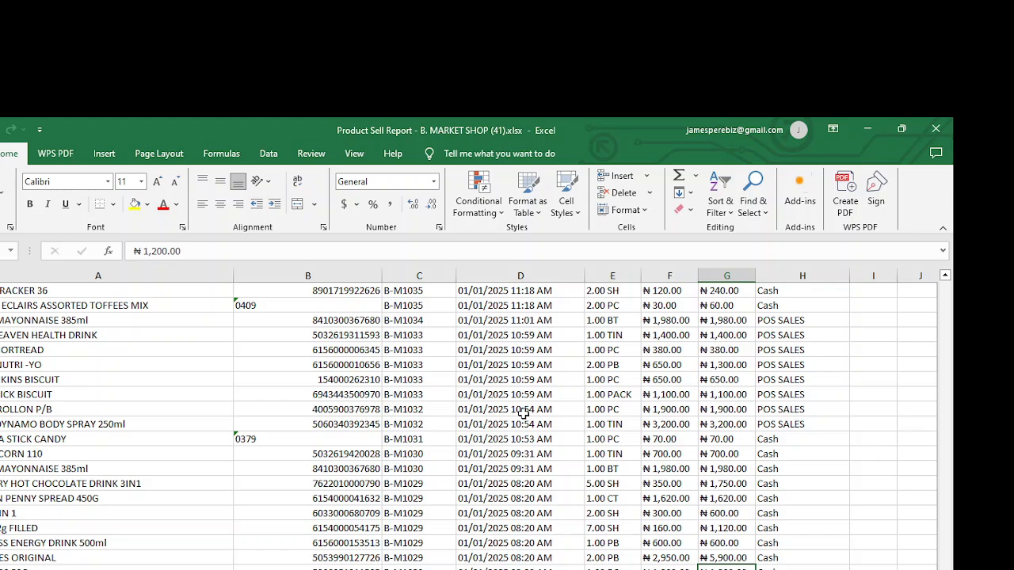
pyautogui.press('alt')
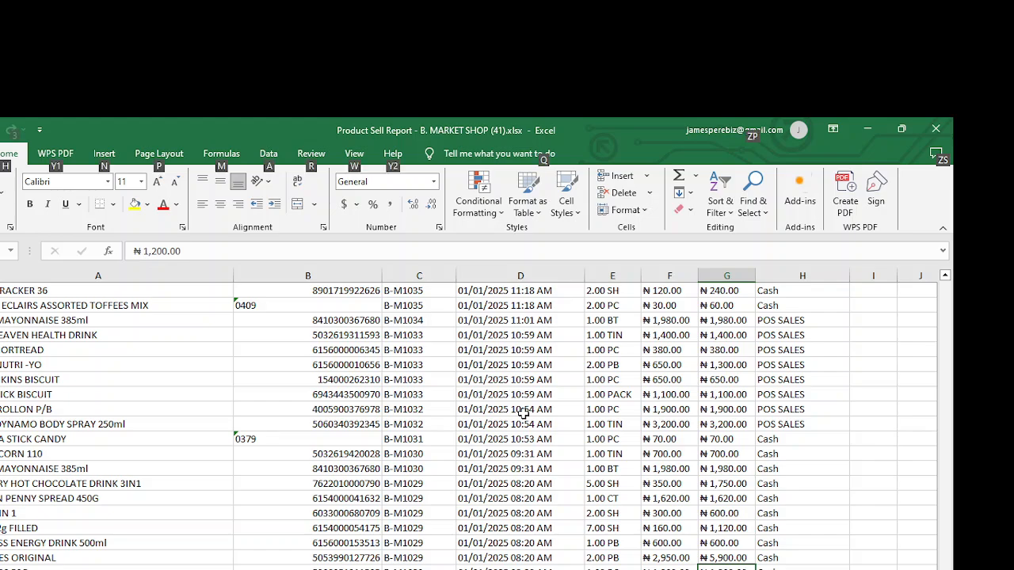
pyautogui.hotkey('alt', 'F8')
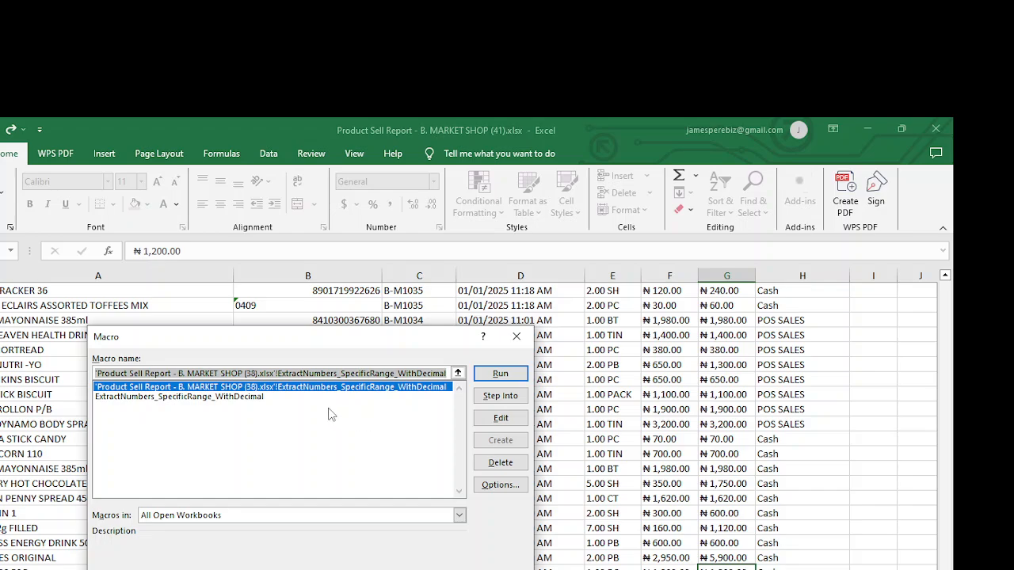
pyautogui.click(416, 388)
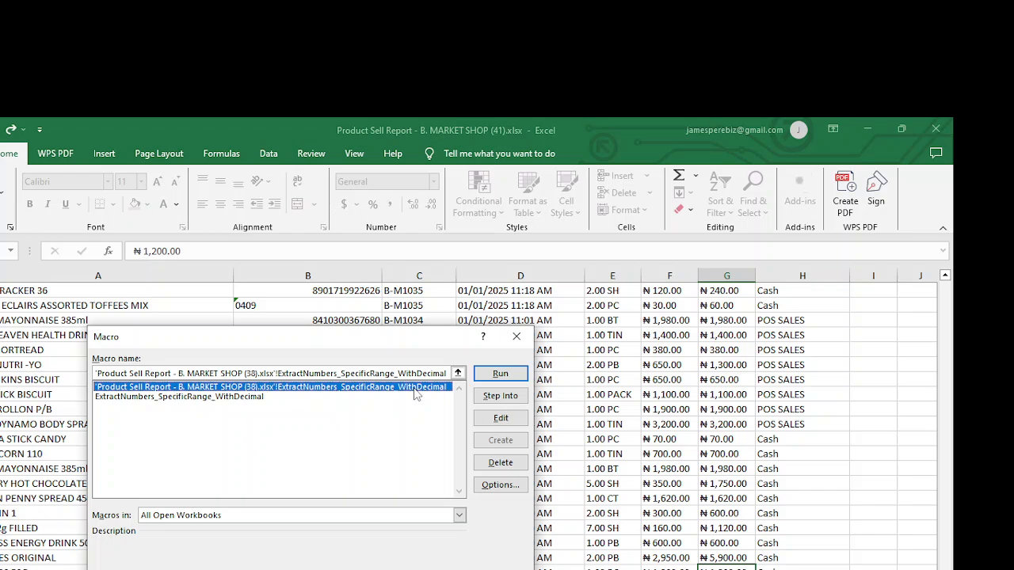
pyautogui.click(503, 373)
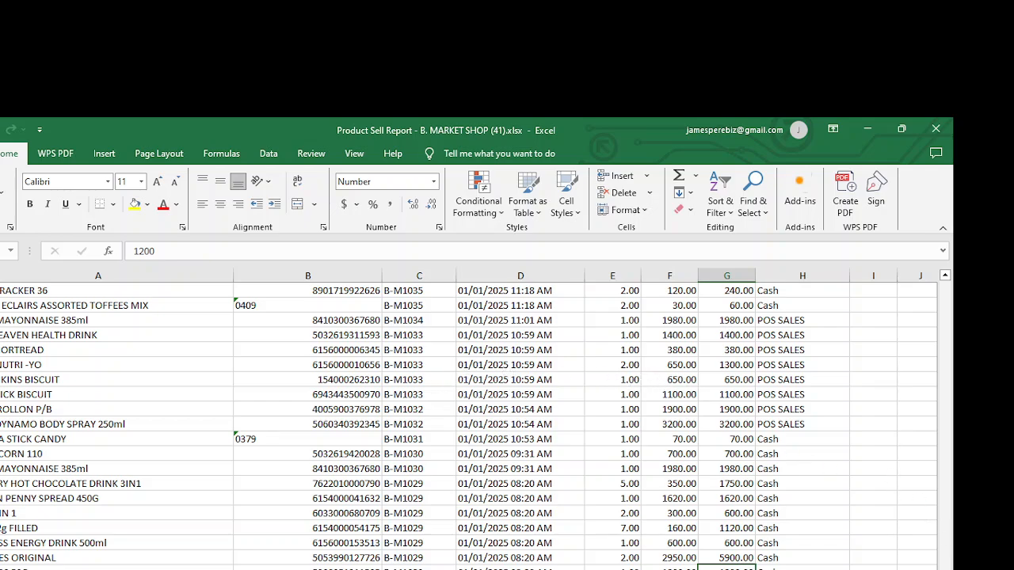
pyautogui.moveTo(951, 569); pyautogui.dragTo(953, 282)
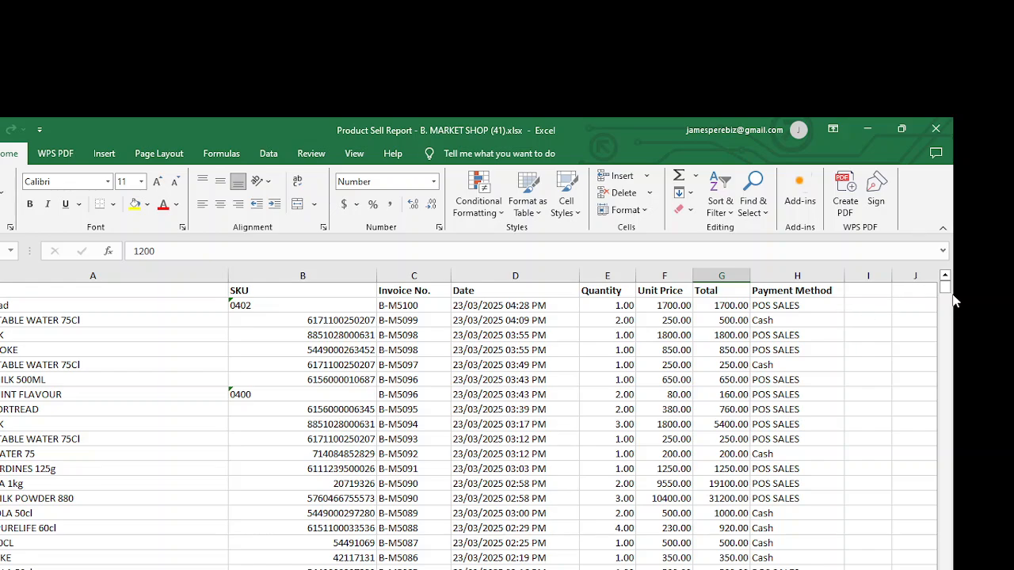
pyautogui.moveTo(946, 293)
pyautogui.mouseDown()
pyautogui.moveTo(943, 443)
pyautogui.moveTo(953, 432)
pyautogui.moveTo(953, 291)
pyautogui.mouseUp()
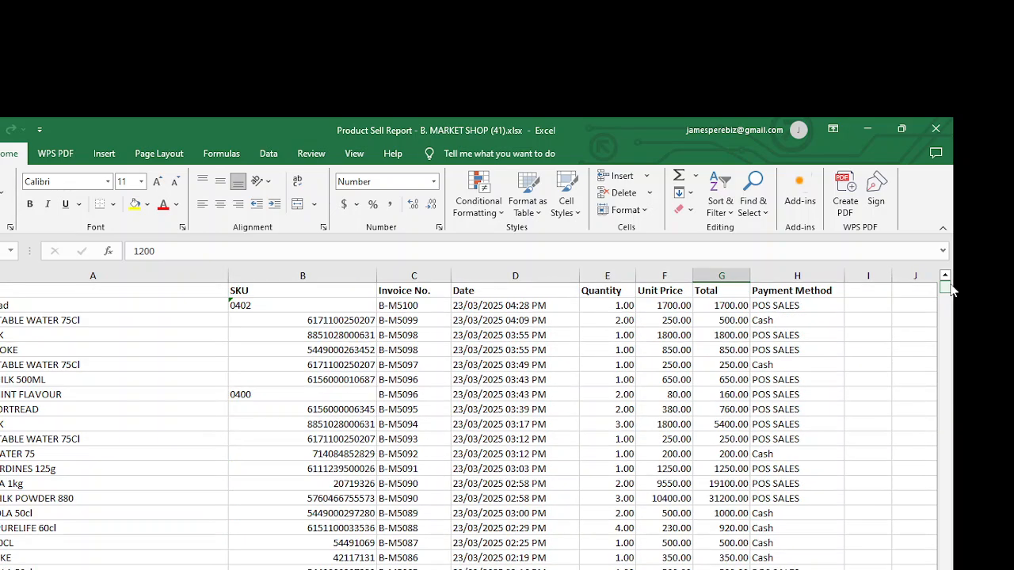